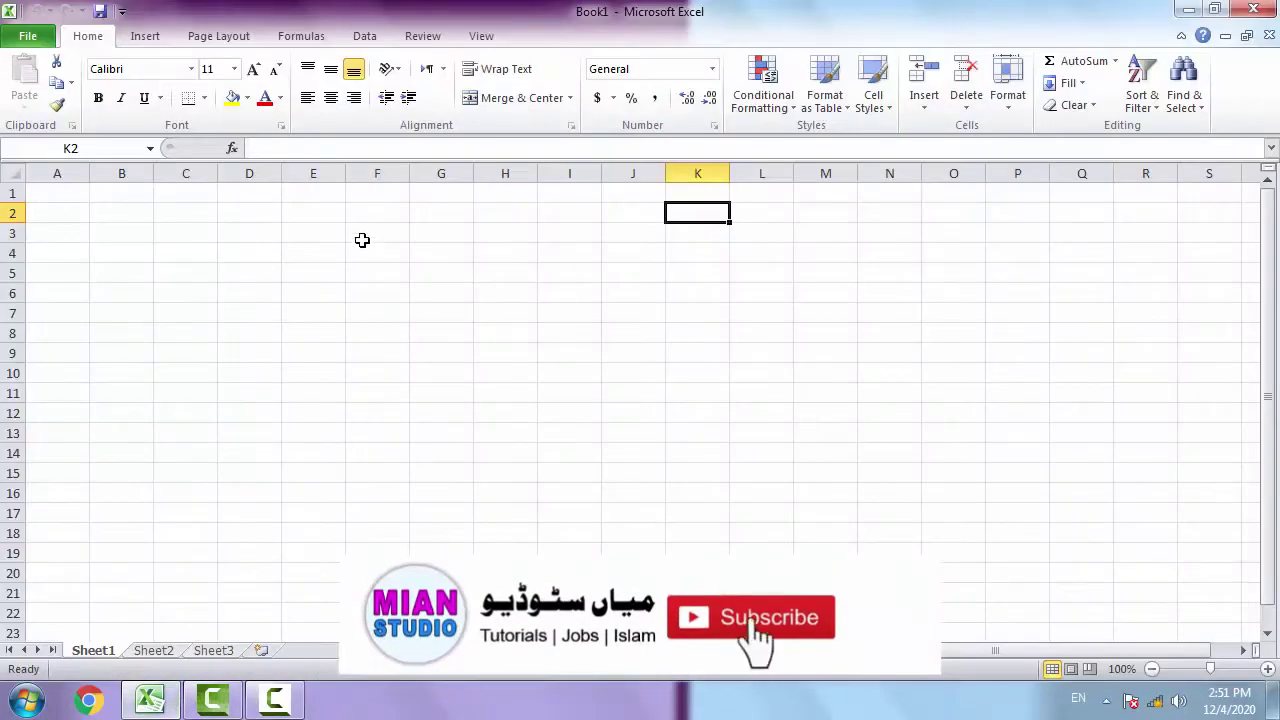
Discard the stray entry in D3 and select B4 as the table's corner
left_click(273, 238)
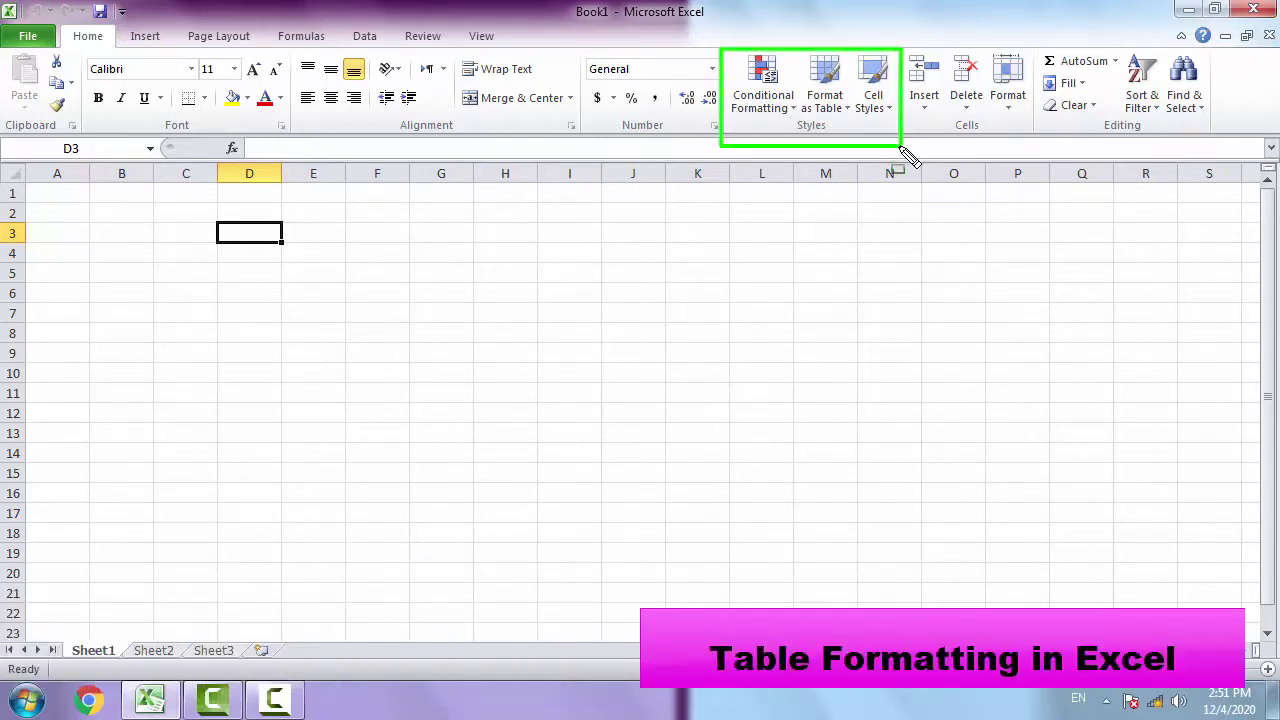
type("r")
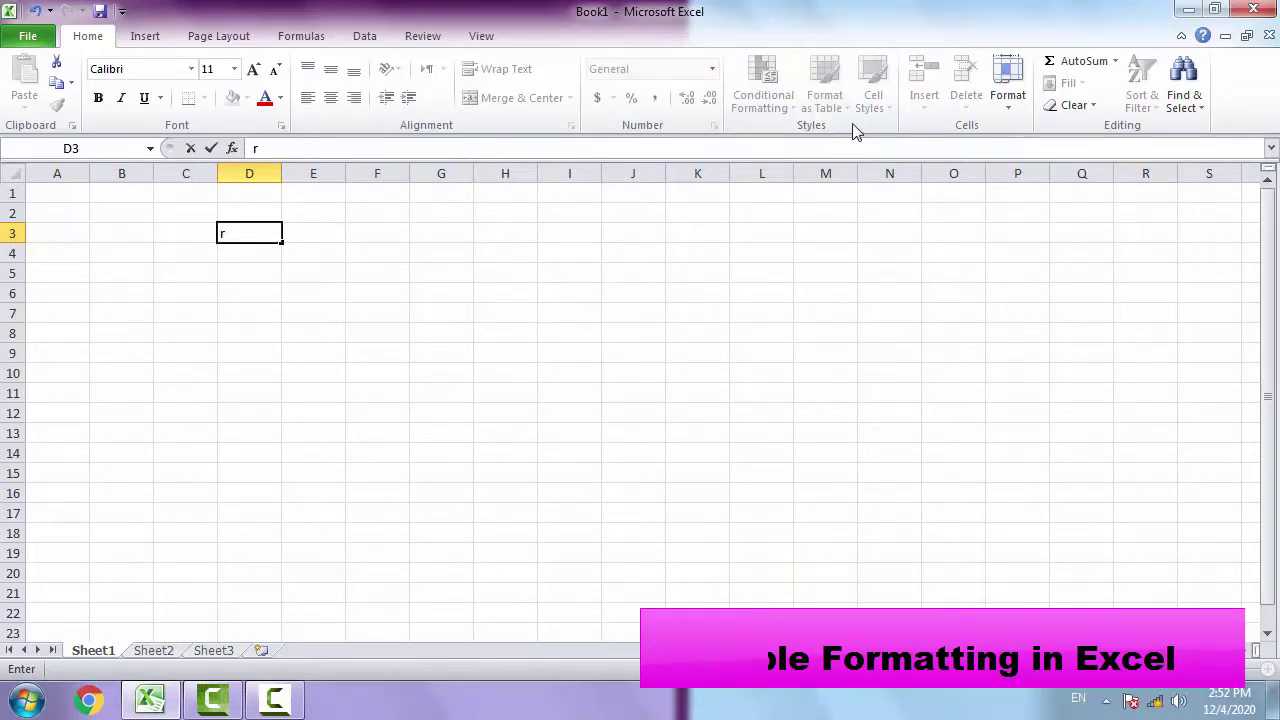
key("Escape")
left_click(120, 216)
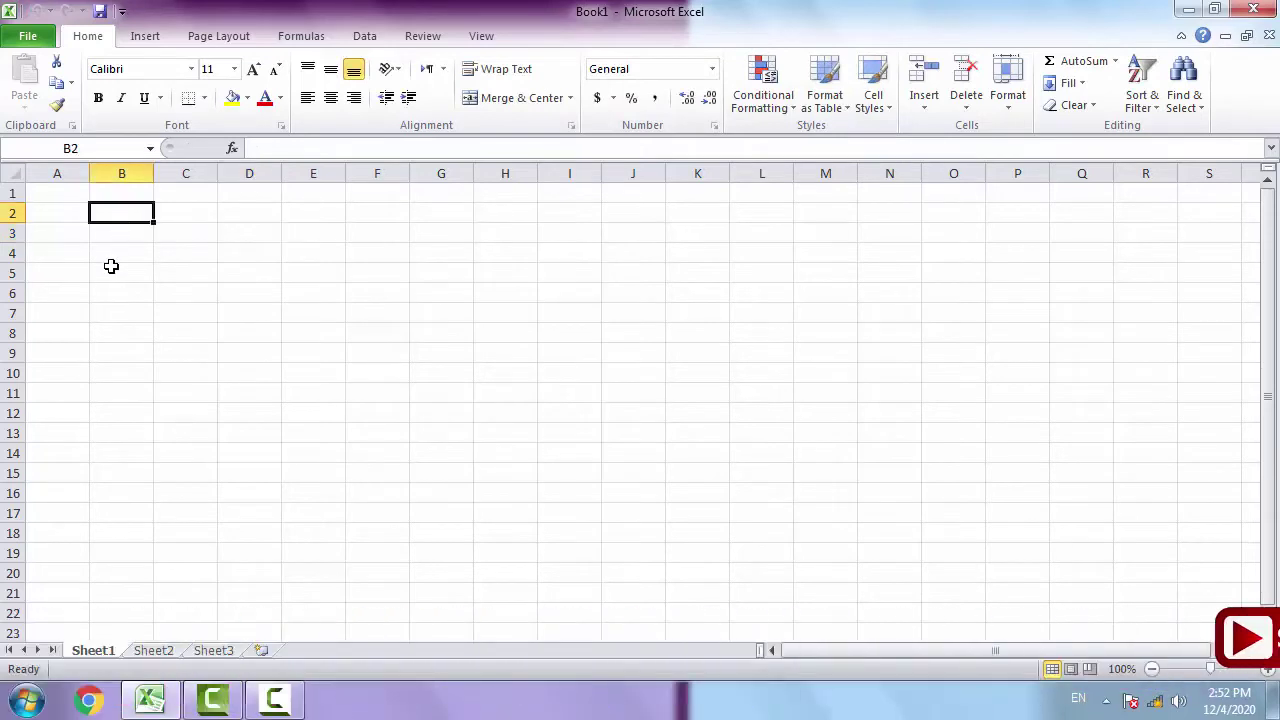
left_click(120, 256)
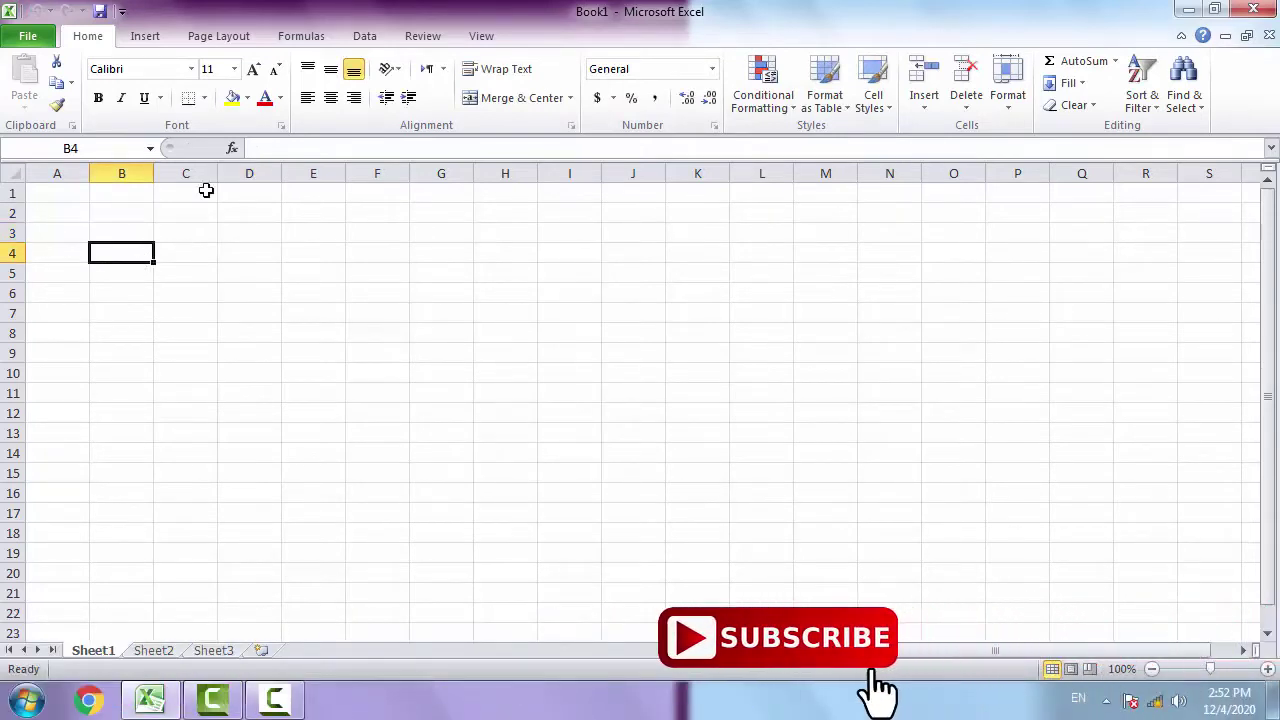
Format B4:H21 as a table with the red Table Style Medium 3
left_click(831, 85)
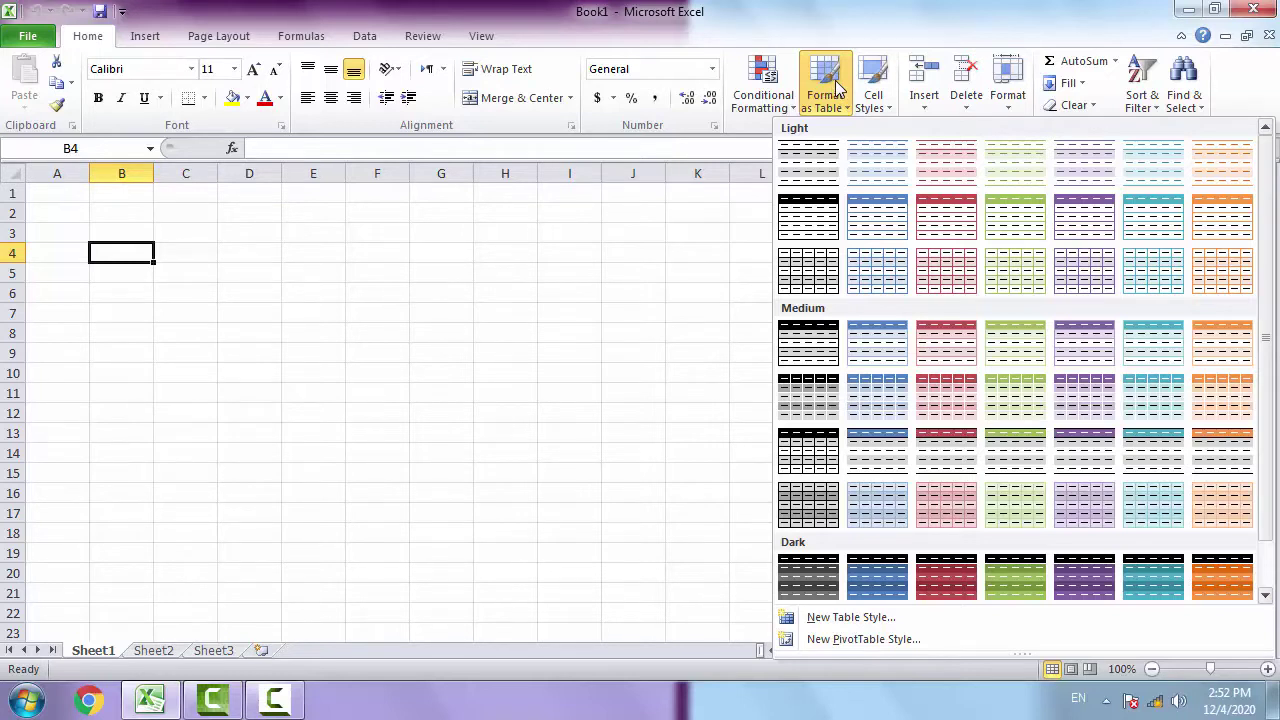
left_click(962, 348)
left_click_drag(797, 108, 722, 248)
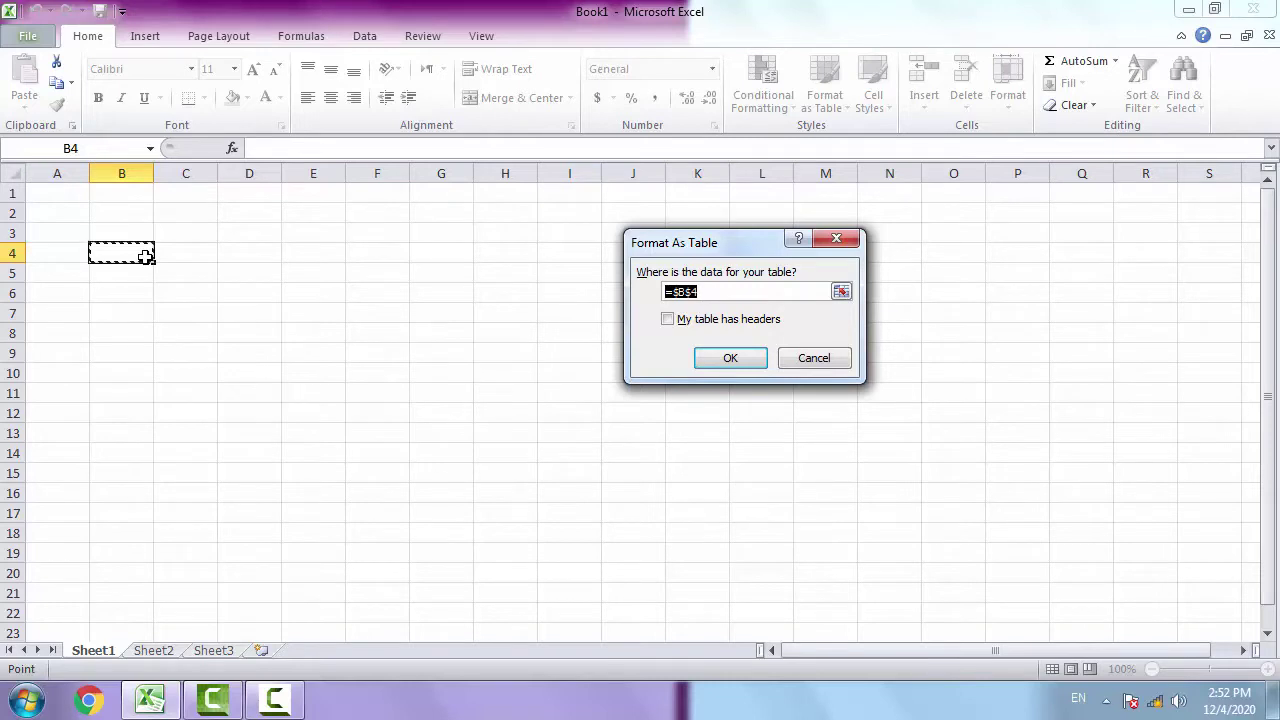
left_click(841, 292)
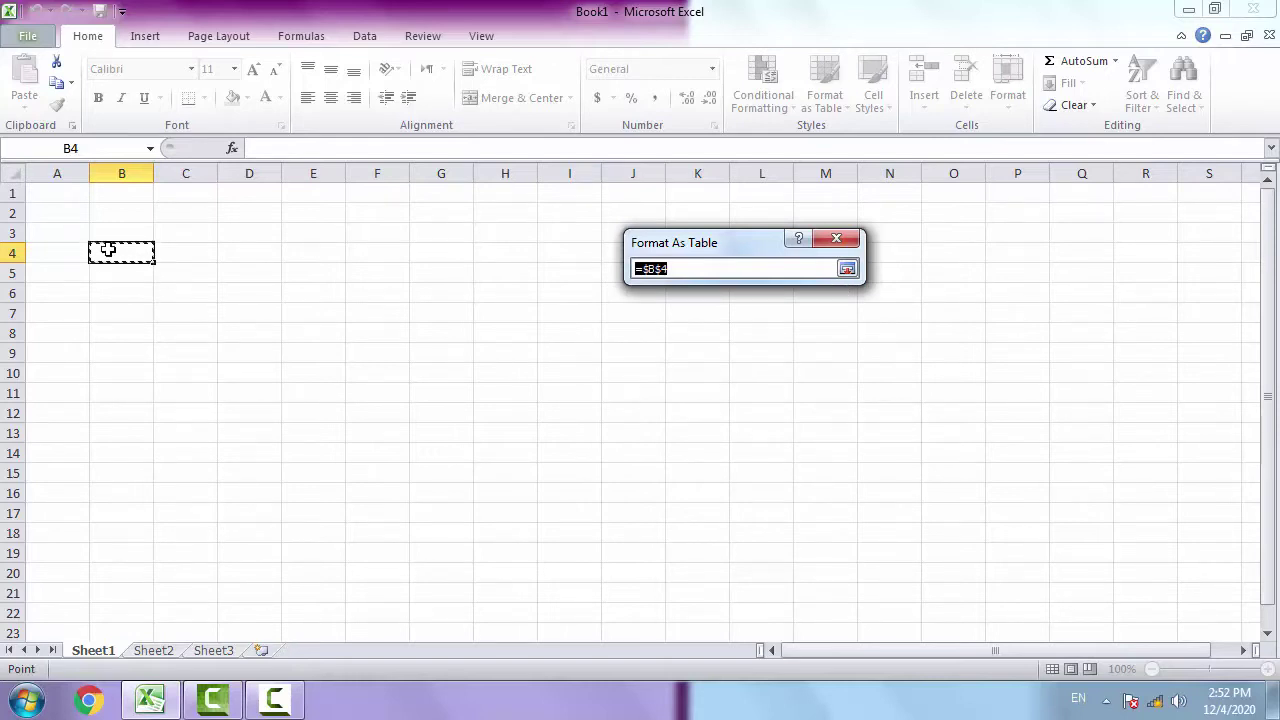
mouse_move(108, 249)
left_mouse_down()
mouse_move(485, 529)
mouse_move(489, 583)
left_mouse_up()
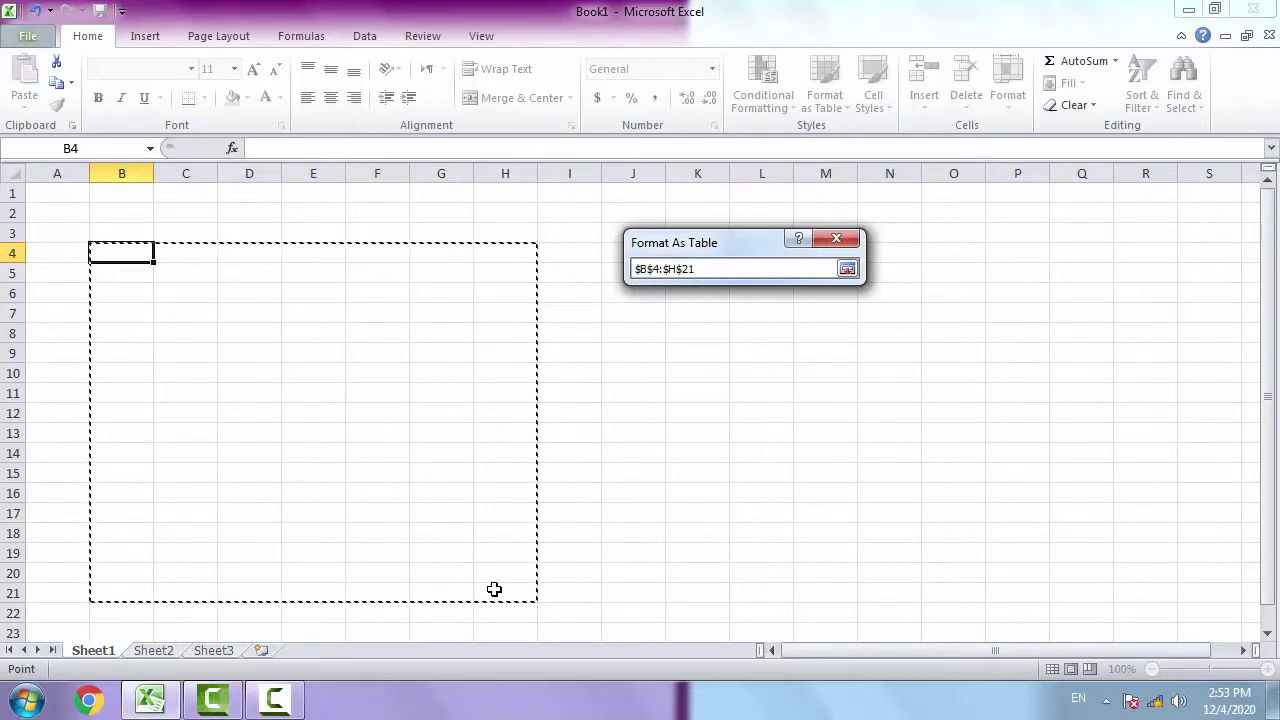
left_click(847, 270)
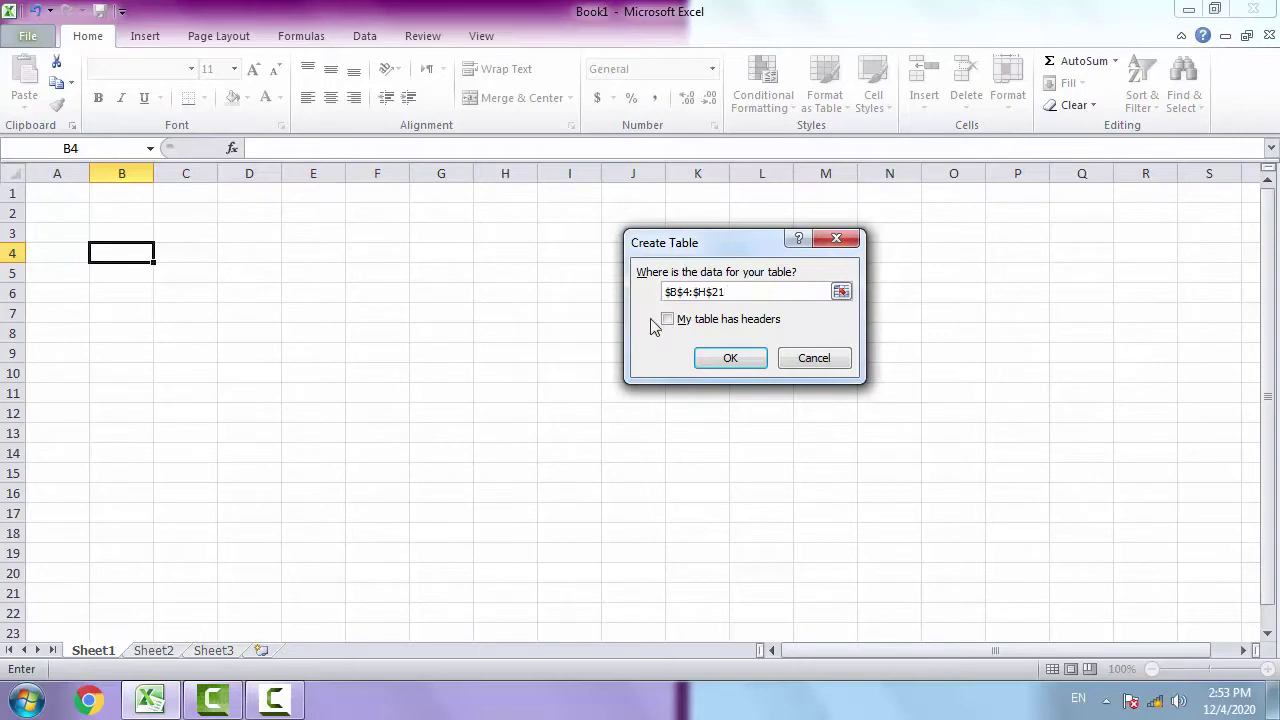
left_click(727, 359)
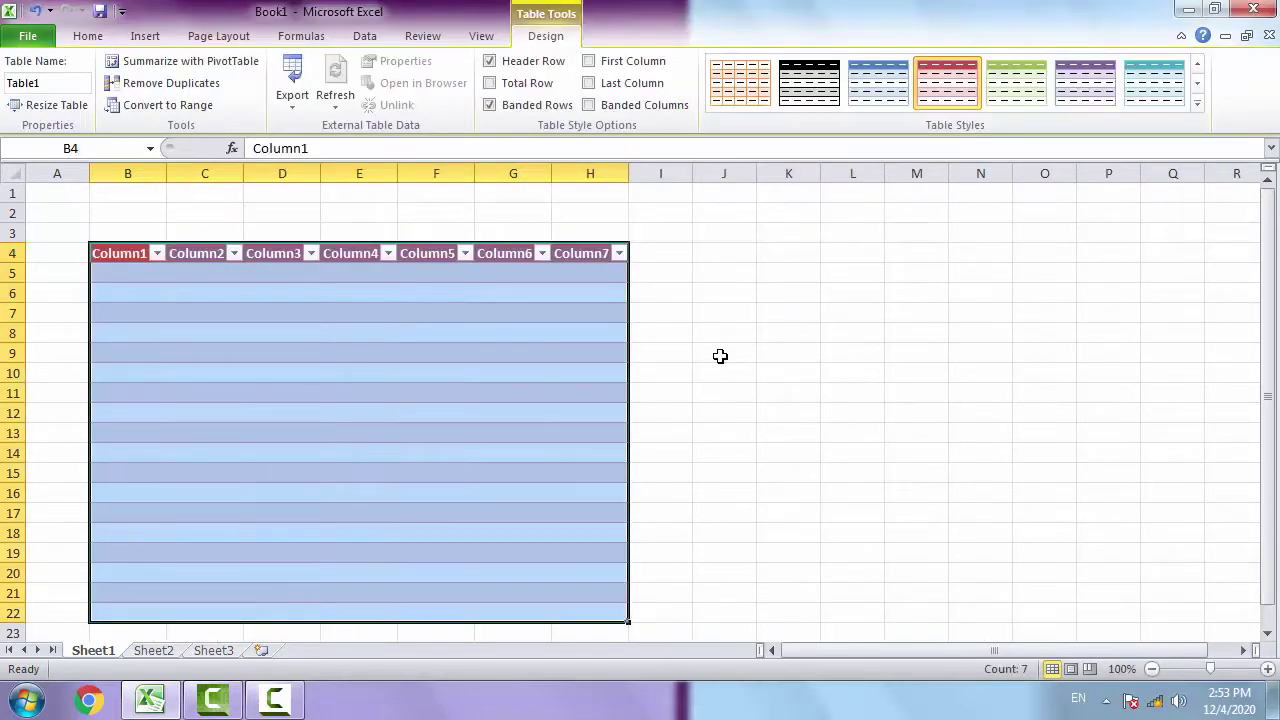
Preview the purple and teal styles, then apply the orange Medium style to Table1
left_click(542, 348)
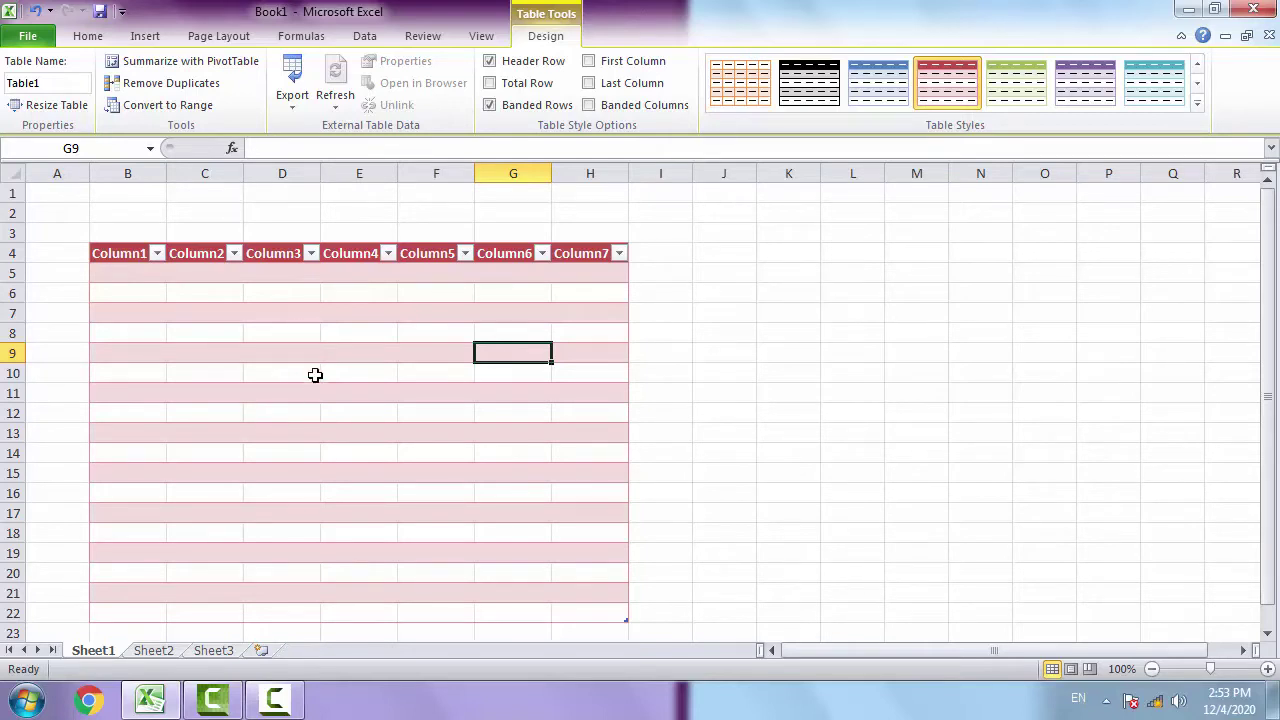
left_click(1075, 95)
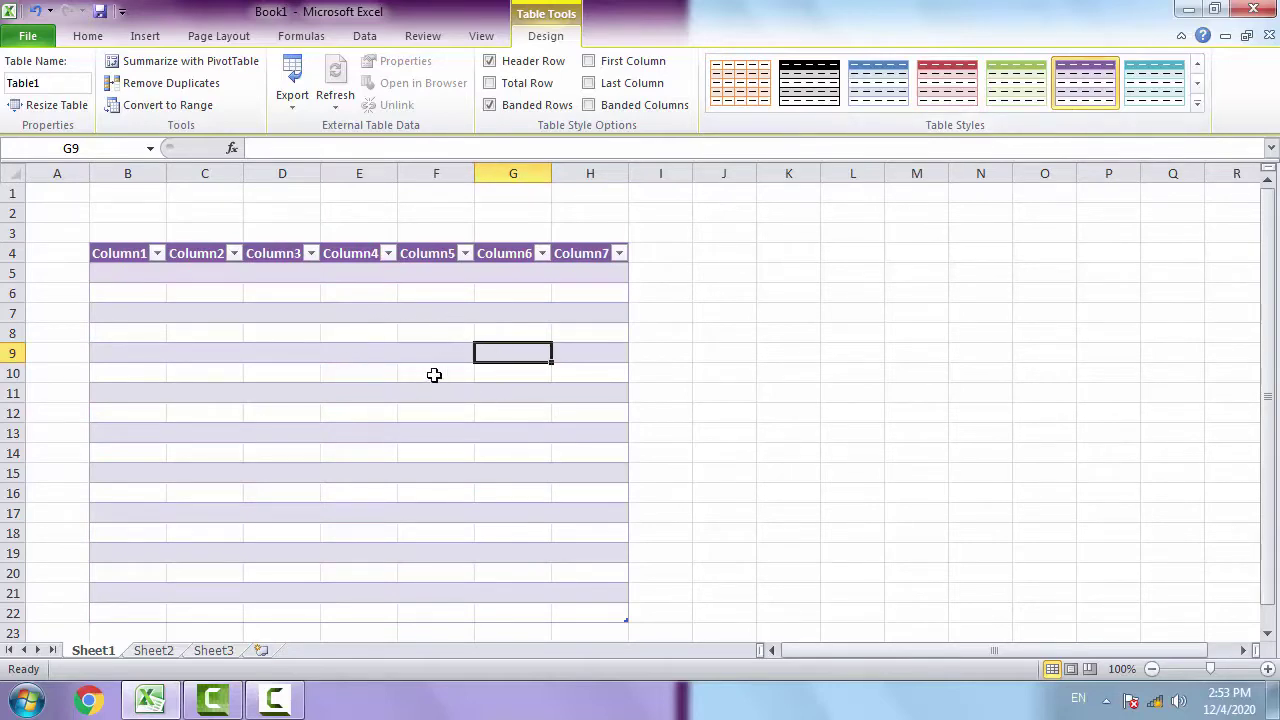
left_click(1165, 95)
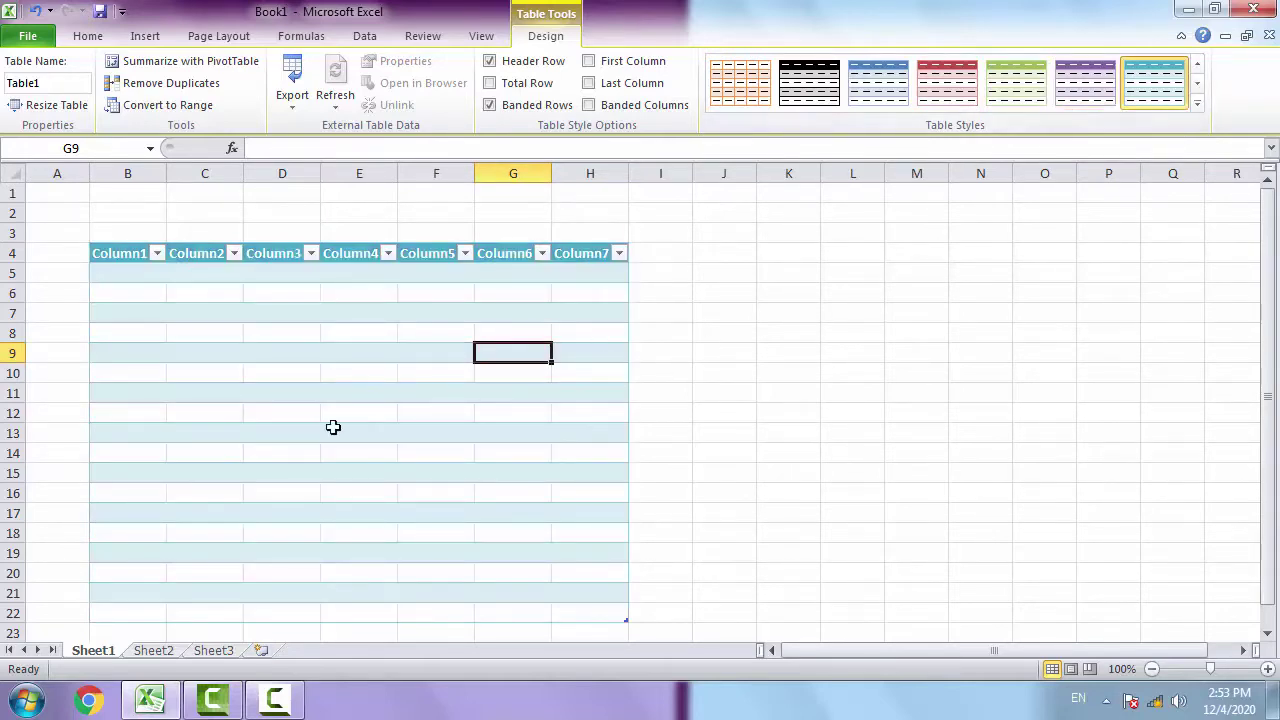
left_click(1197, 103)
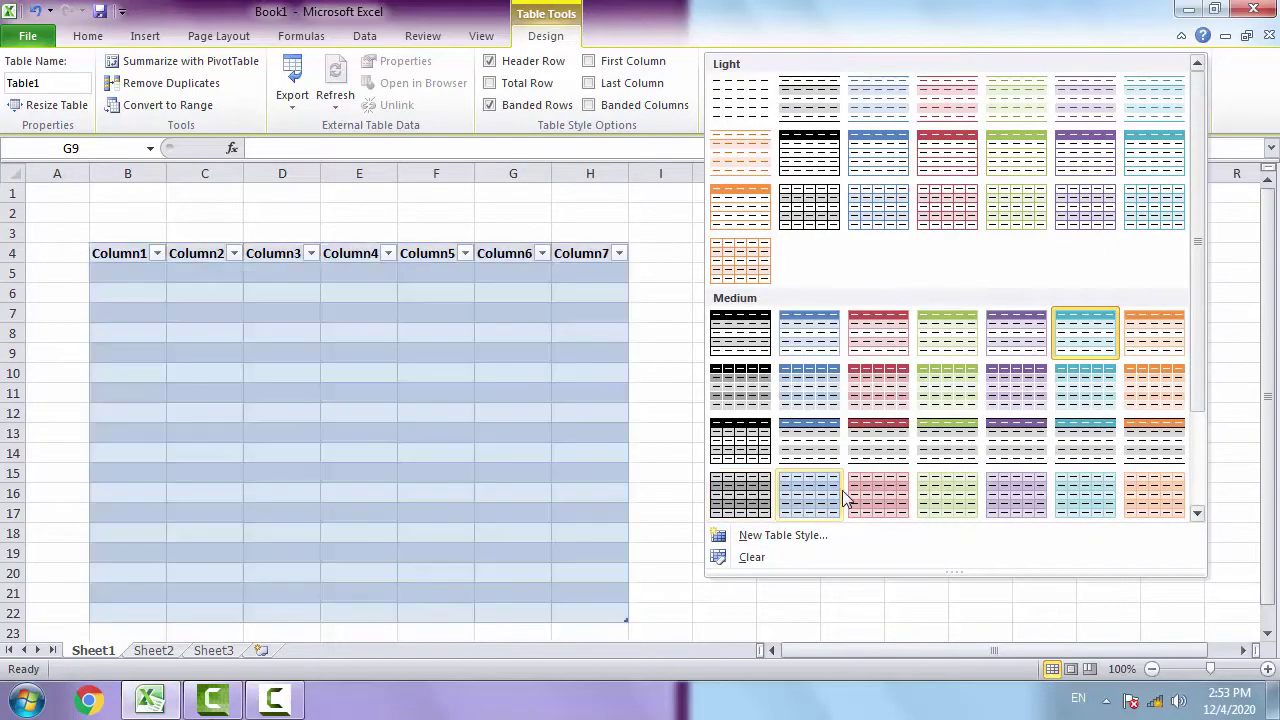
left_click(1150, 497)
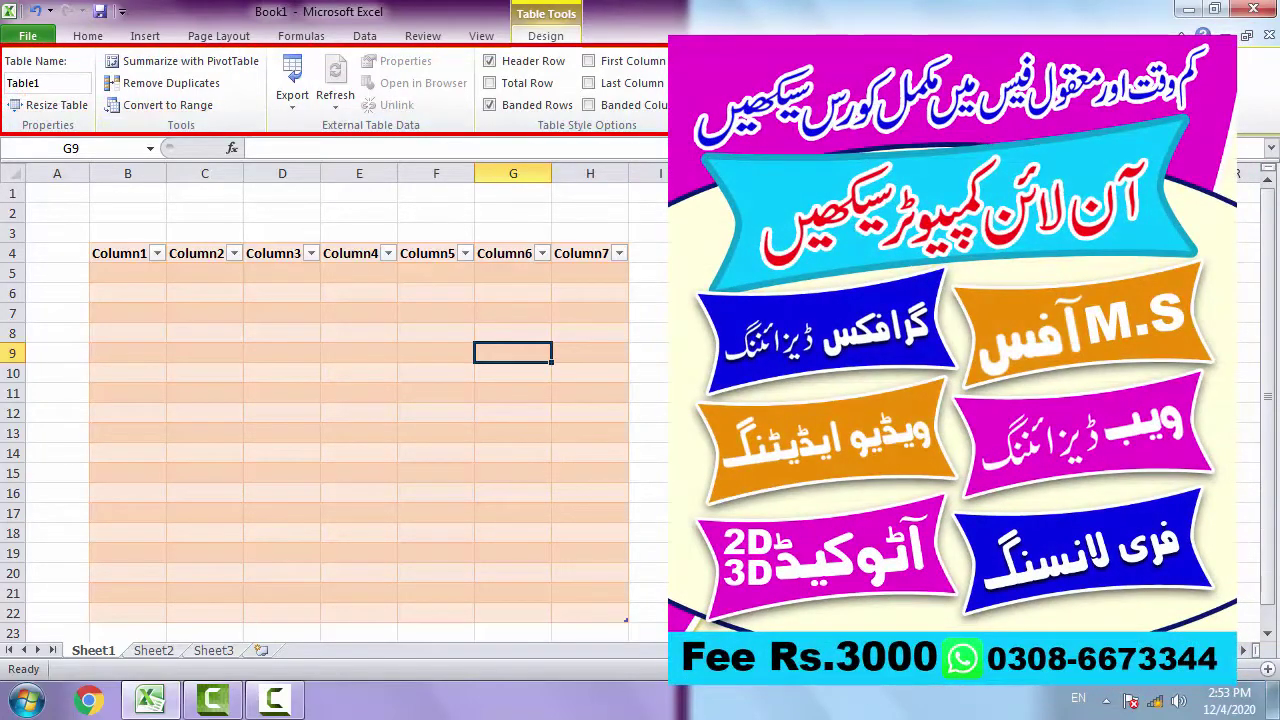
Rename Table1 to 'bill', then select the empty cells J4:O21
left_click(180, 298)
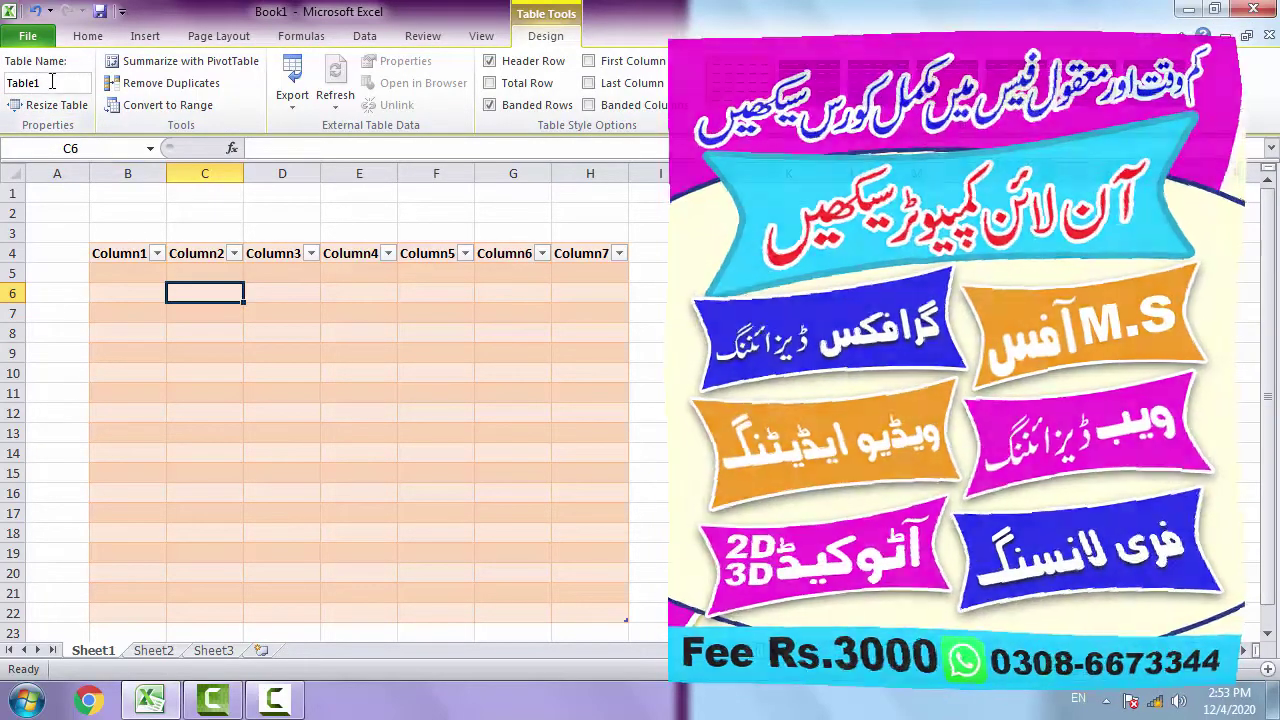
left_click(52, 83)
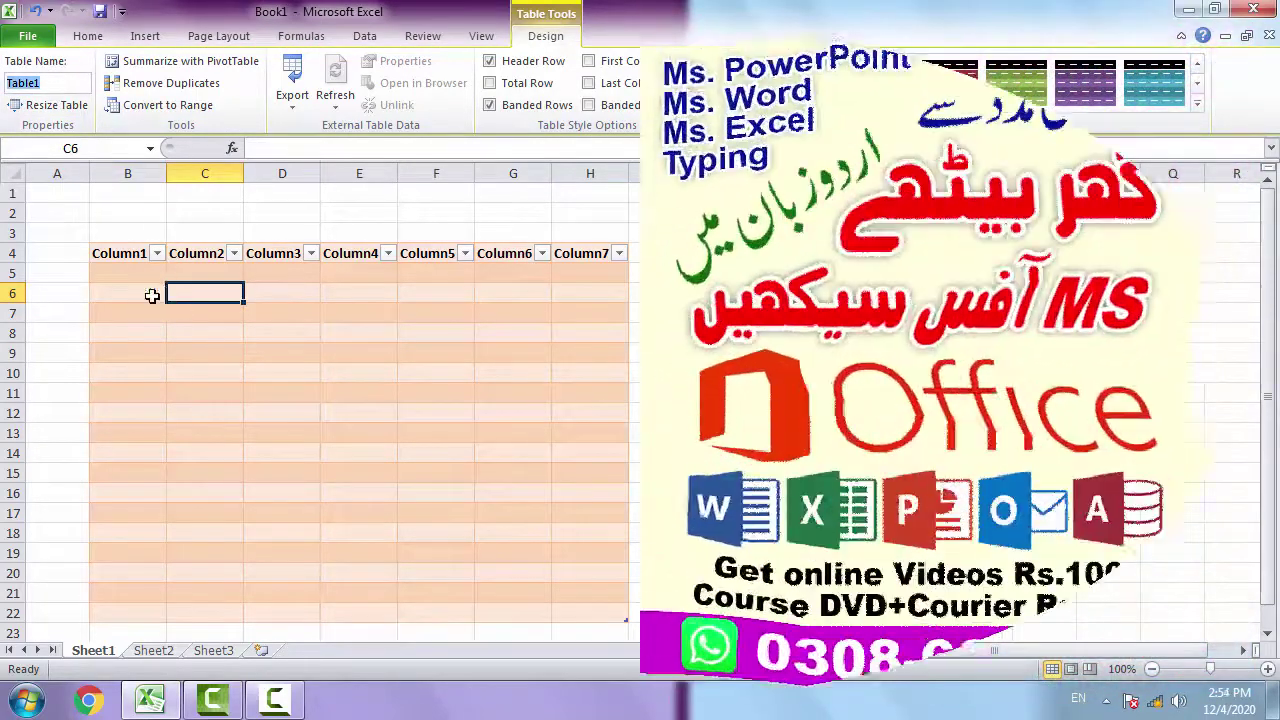
left_click_drag(120, 253, 530, 590)
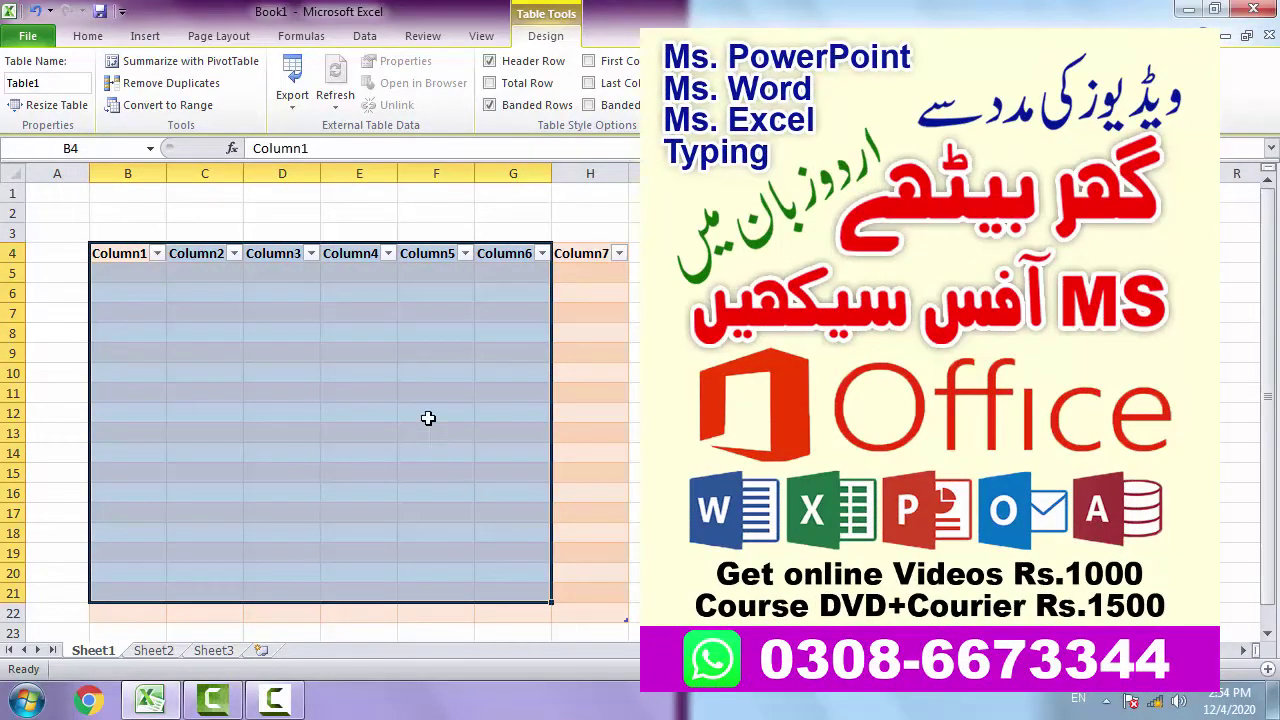
left_click(428, 418)
left_click(172, 305)
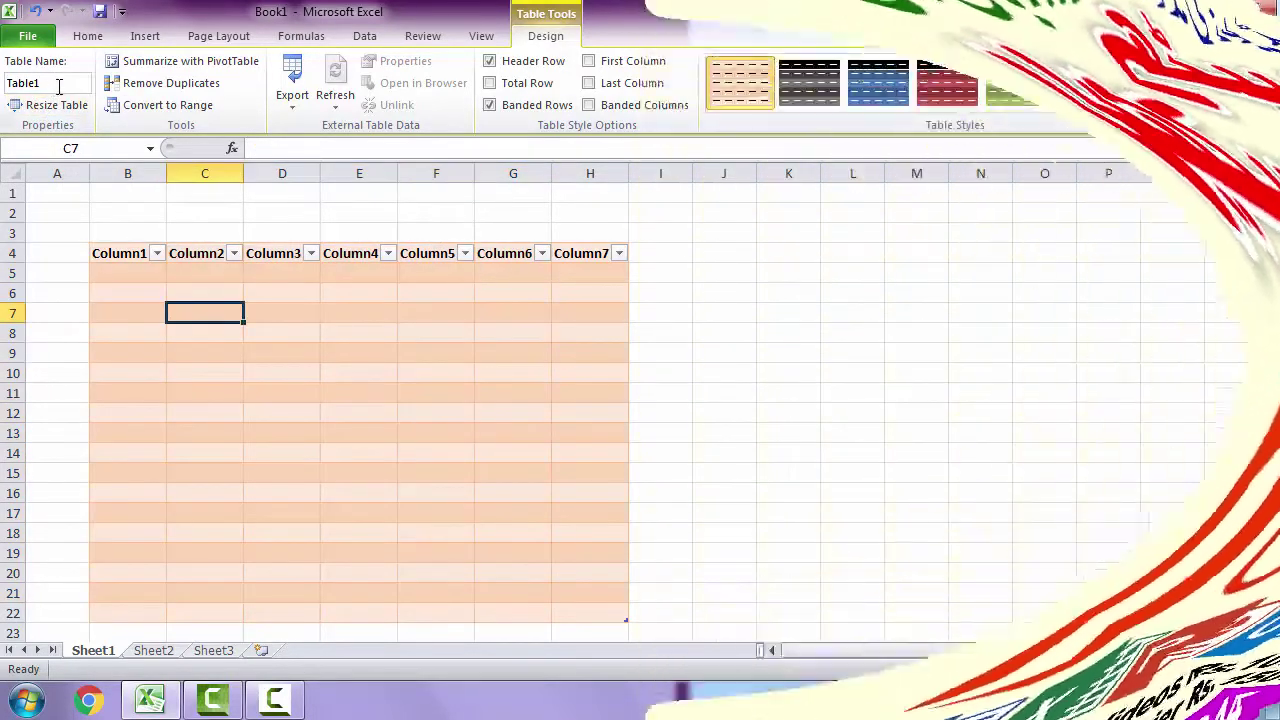
left_click(58, 87)
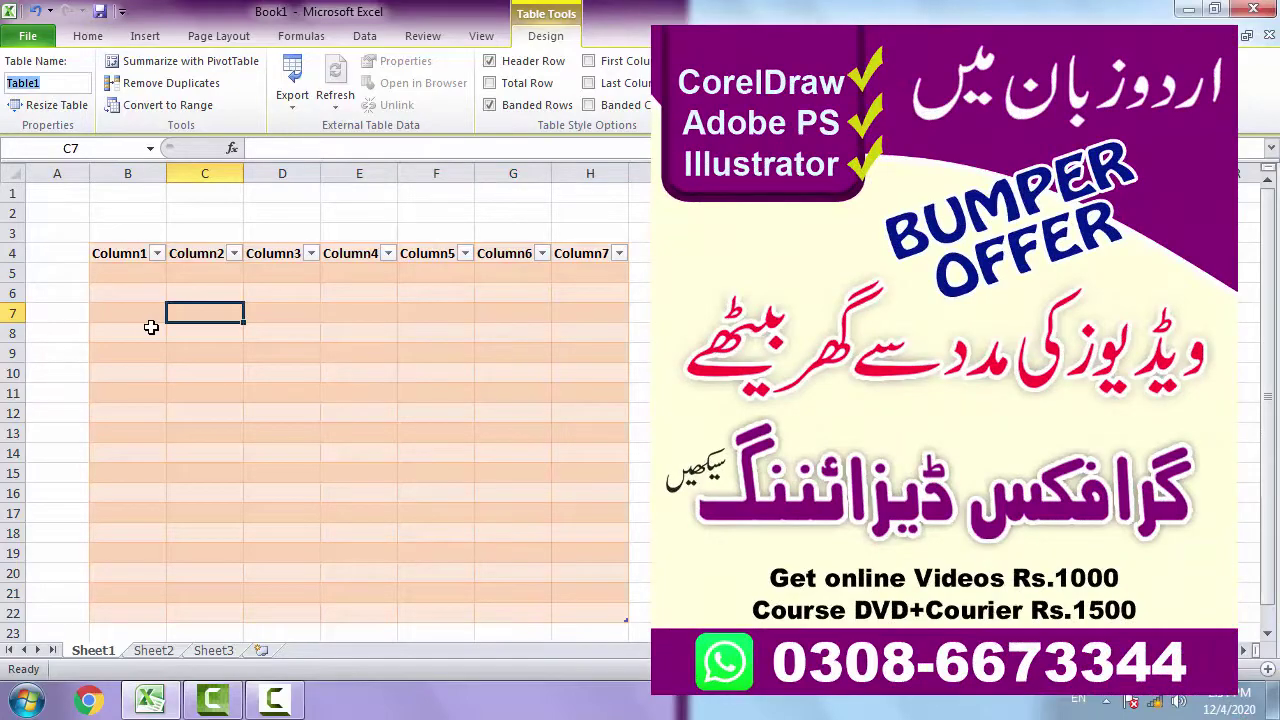
type("bill")
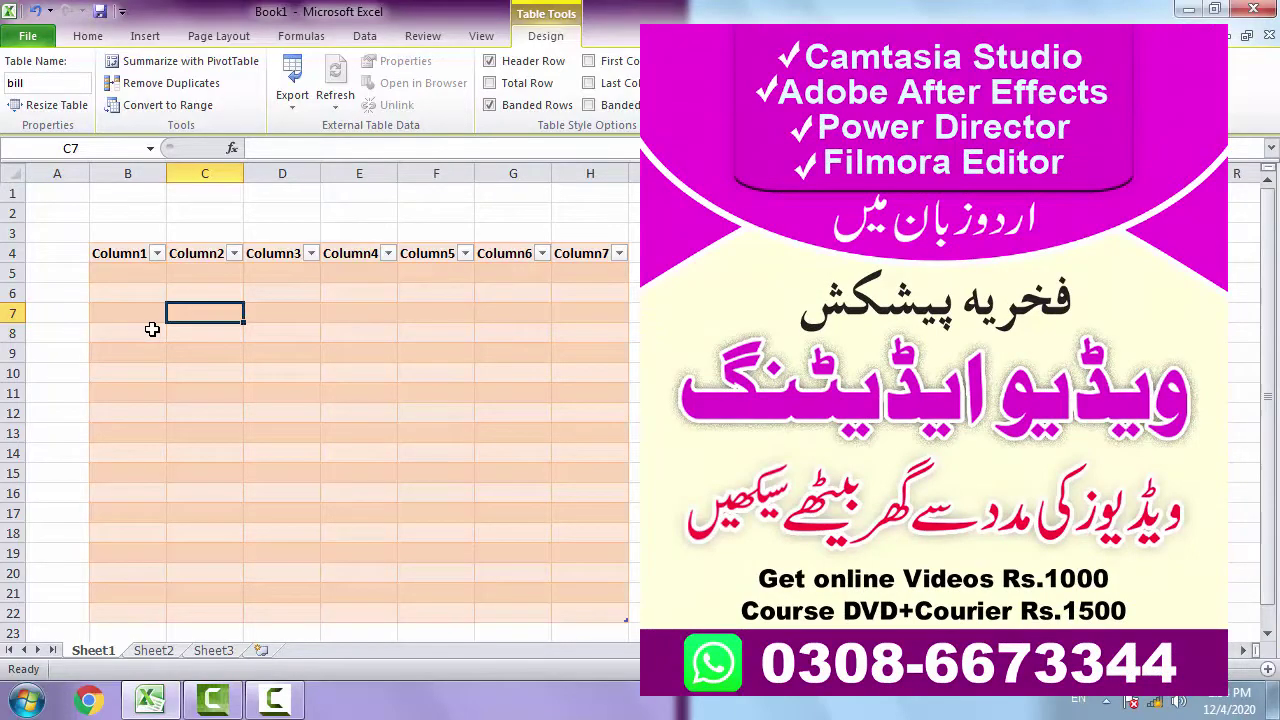
left_click(462, 390)
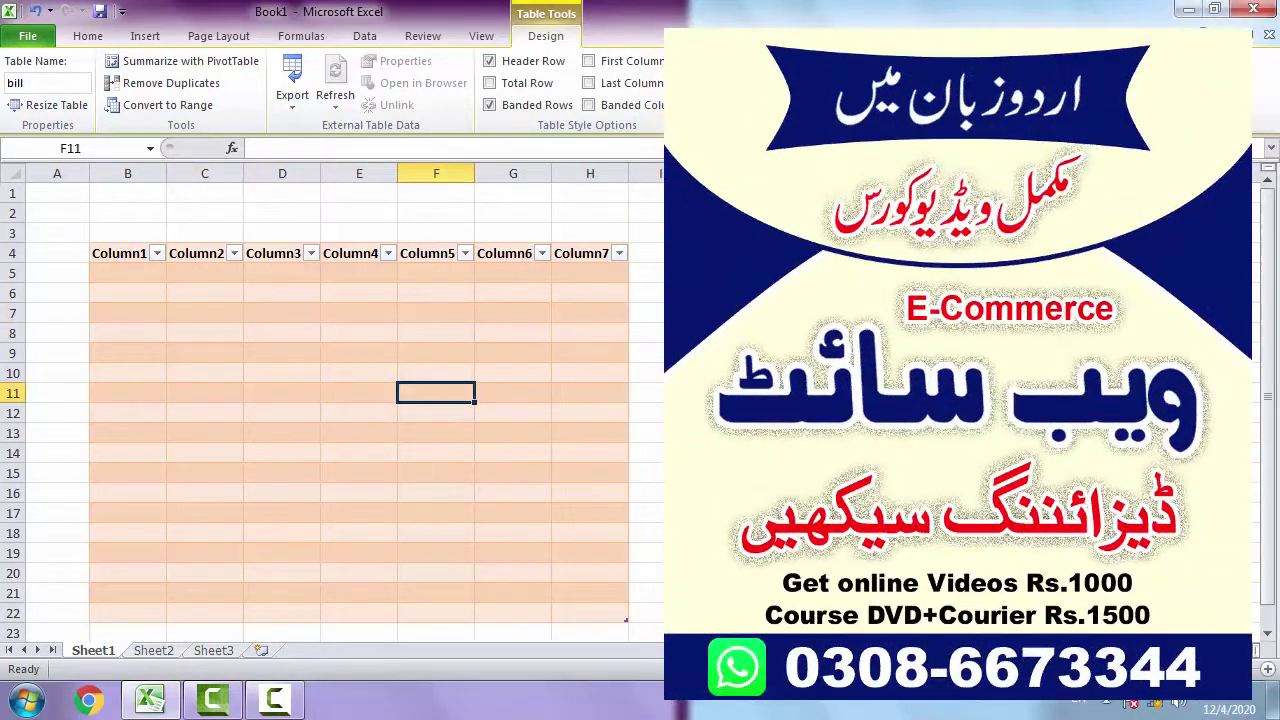
left_click_drag(698, 293, 1084, 623)
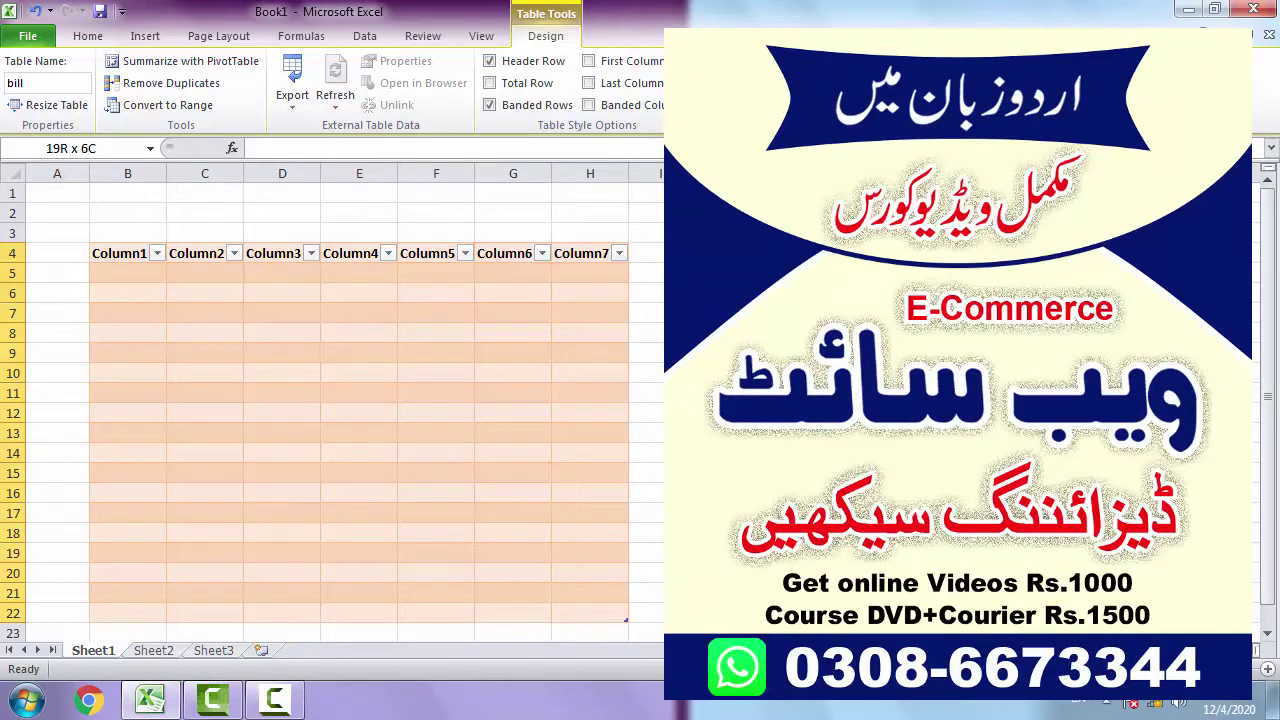
left_click_drag(714, 252, 1043, 597)
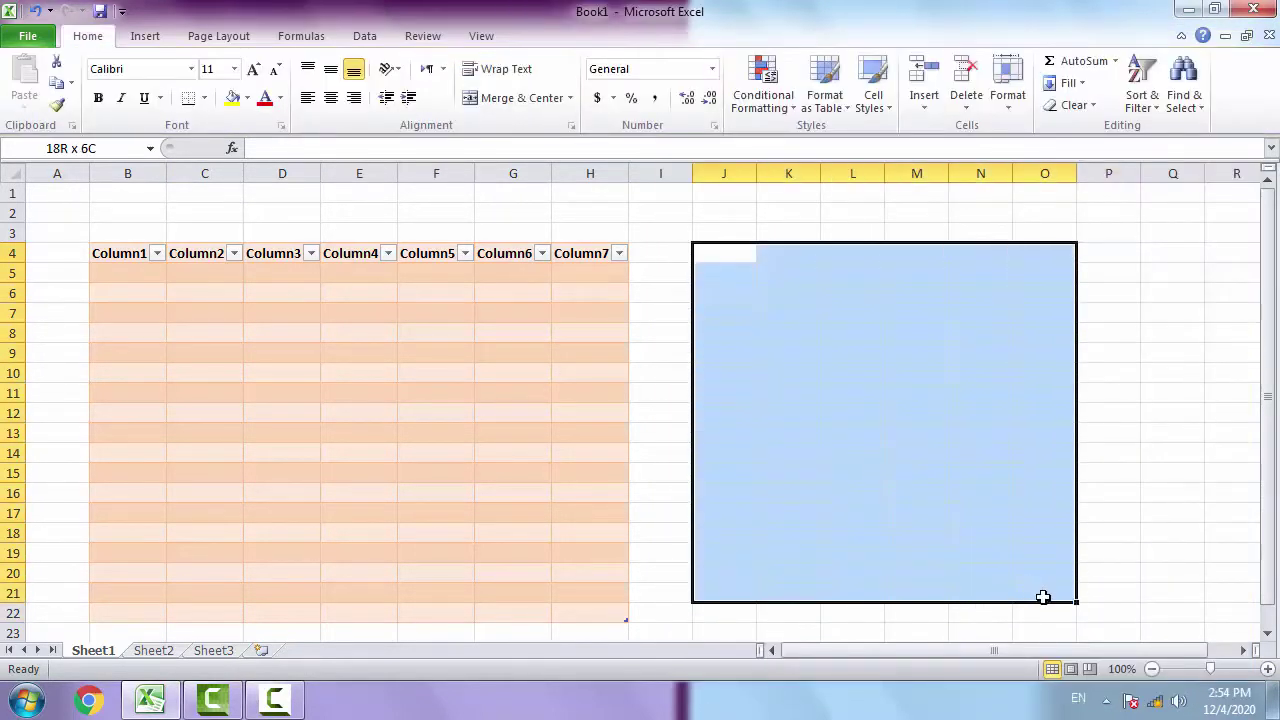
Format J4:P22 as a second table with a teal Medium style
left_click_drag(1065, 601, 1084, 612)
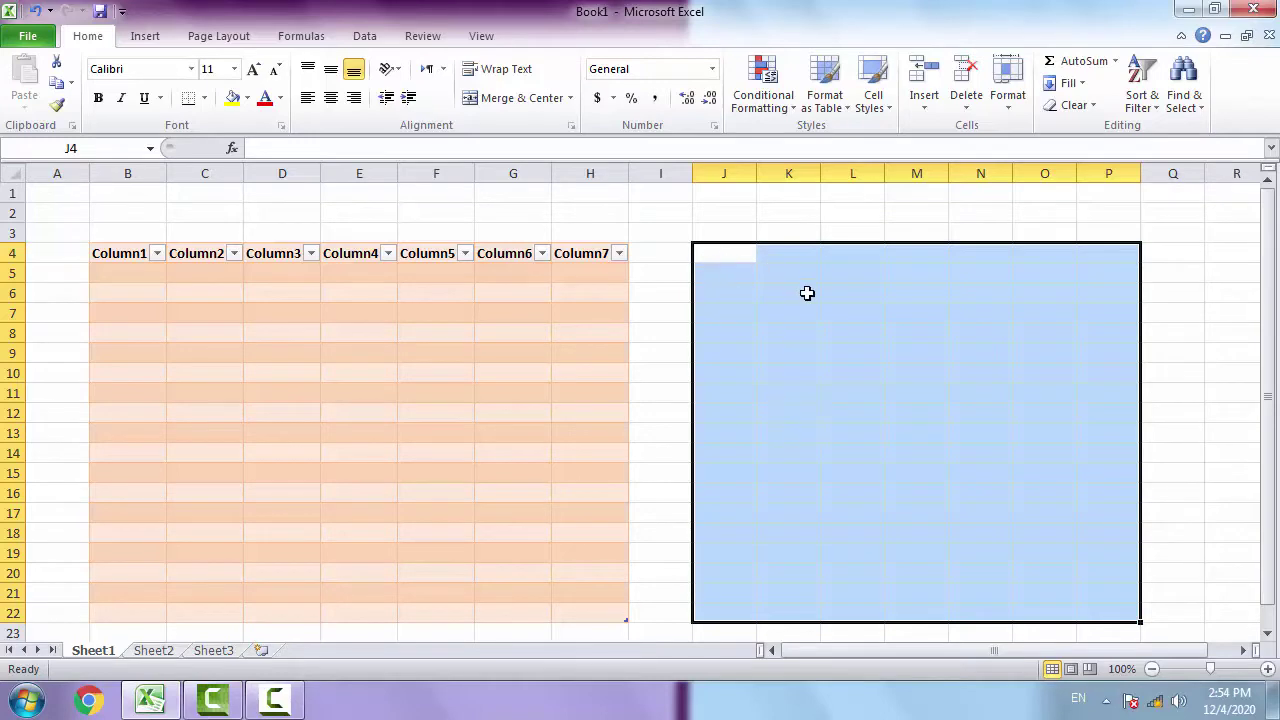
left_click(836, 108)
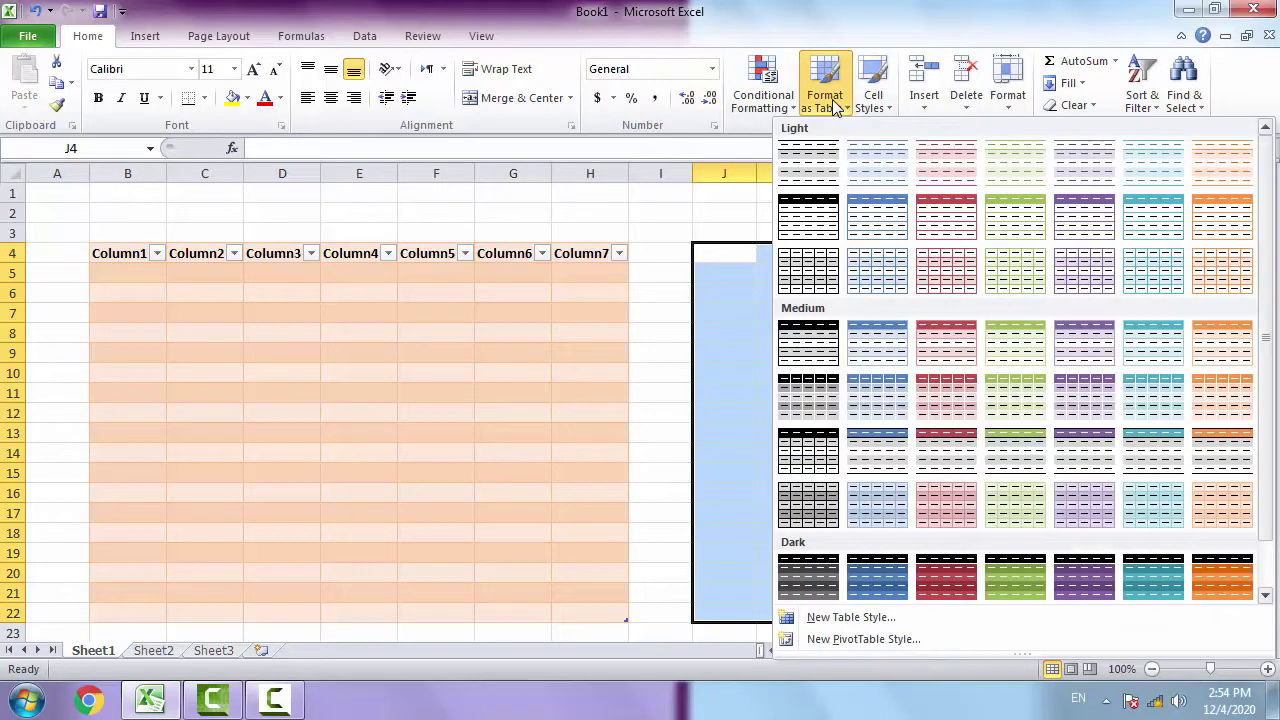
left_click(1148, 346)
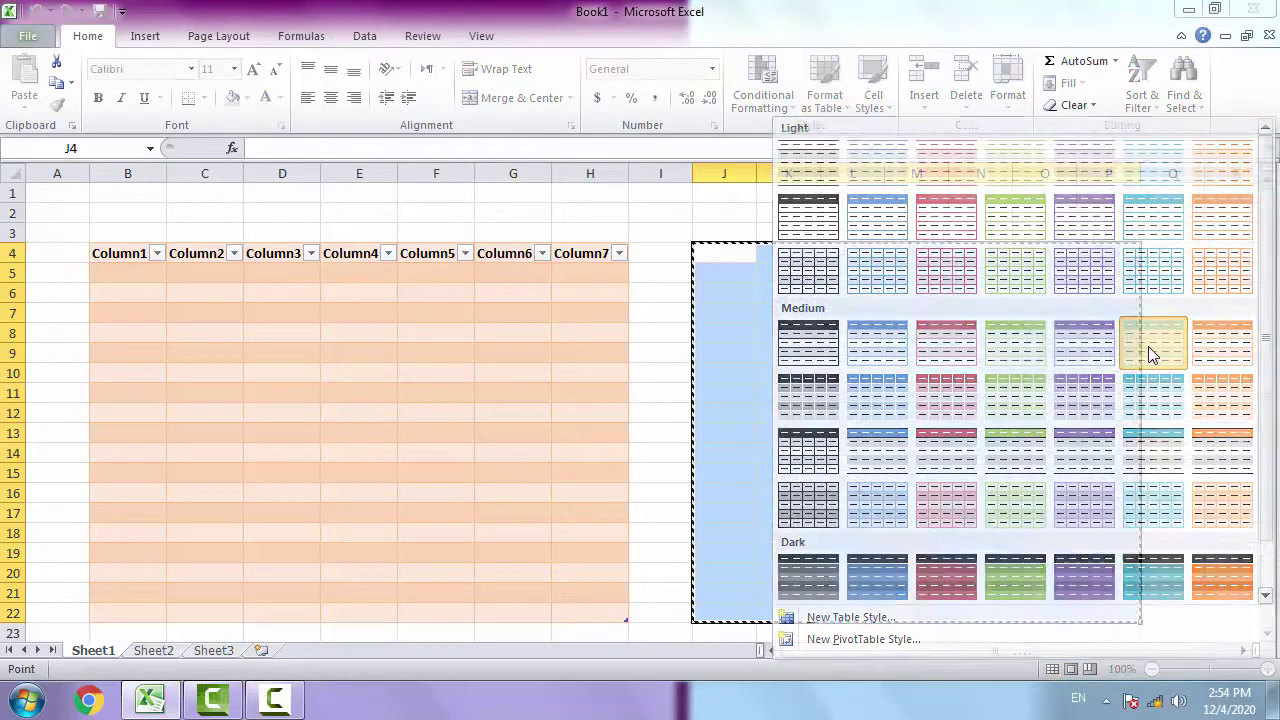
left_click_drag(734, 250, 371, 211)
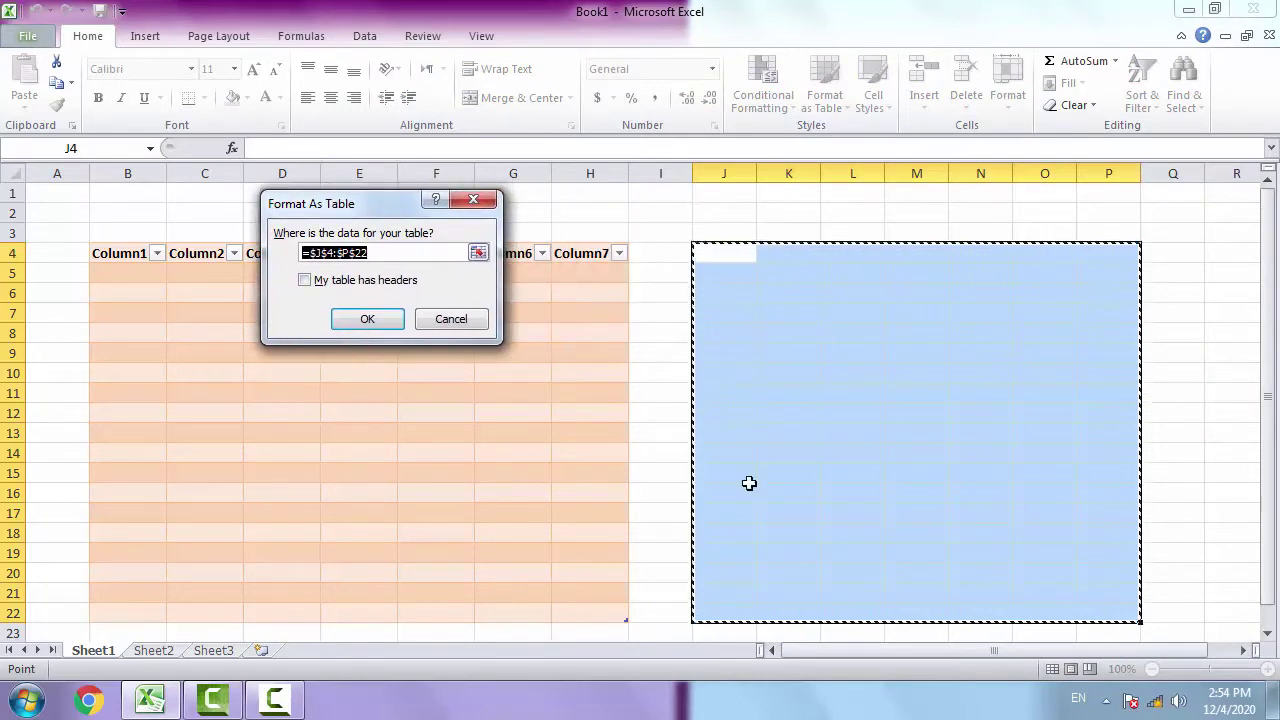
left_click(376, 320)
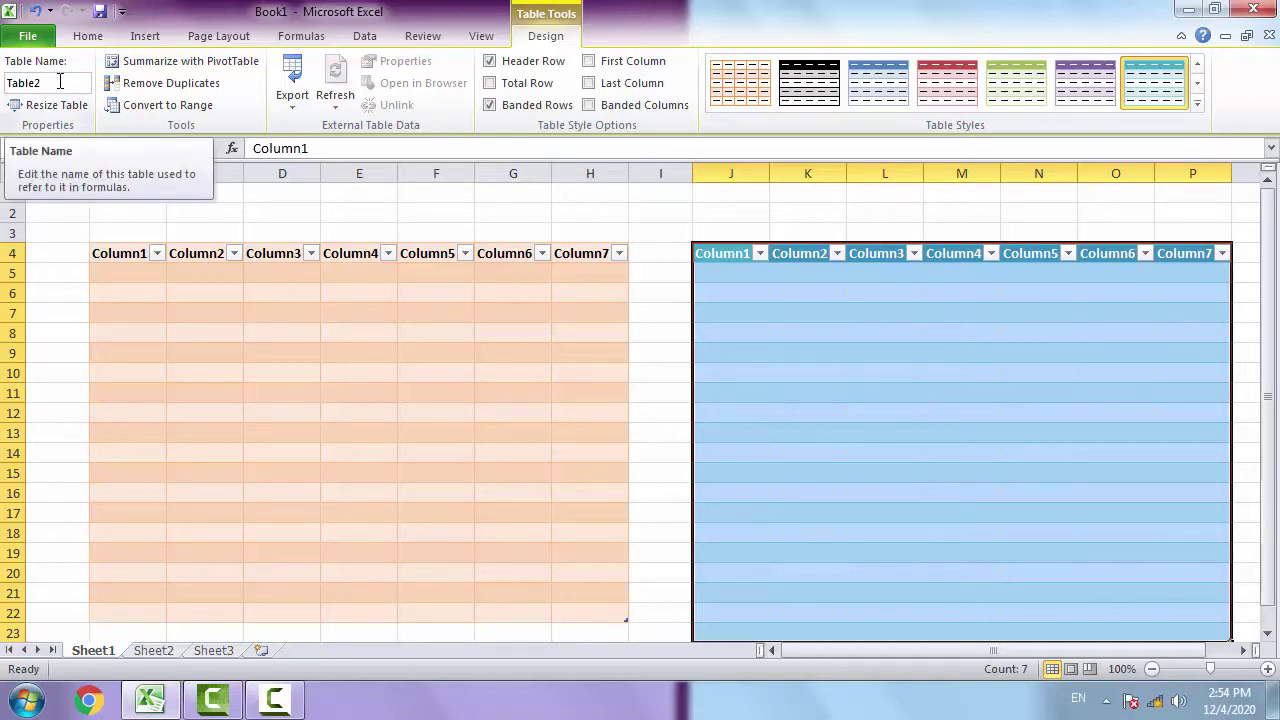
Check the right-hand table's name, then return to a cell in the orange bill table
left_click_drag(2, 68, 98, 99)
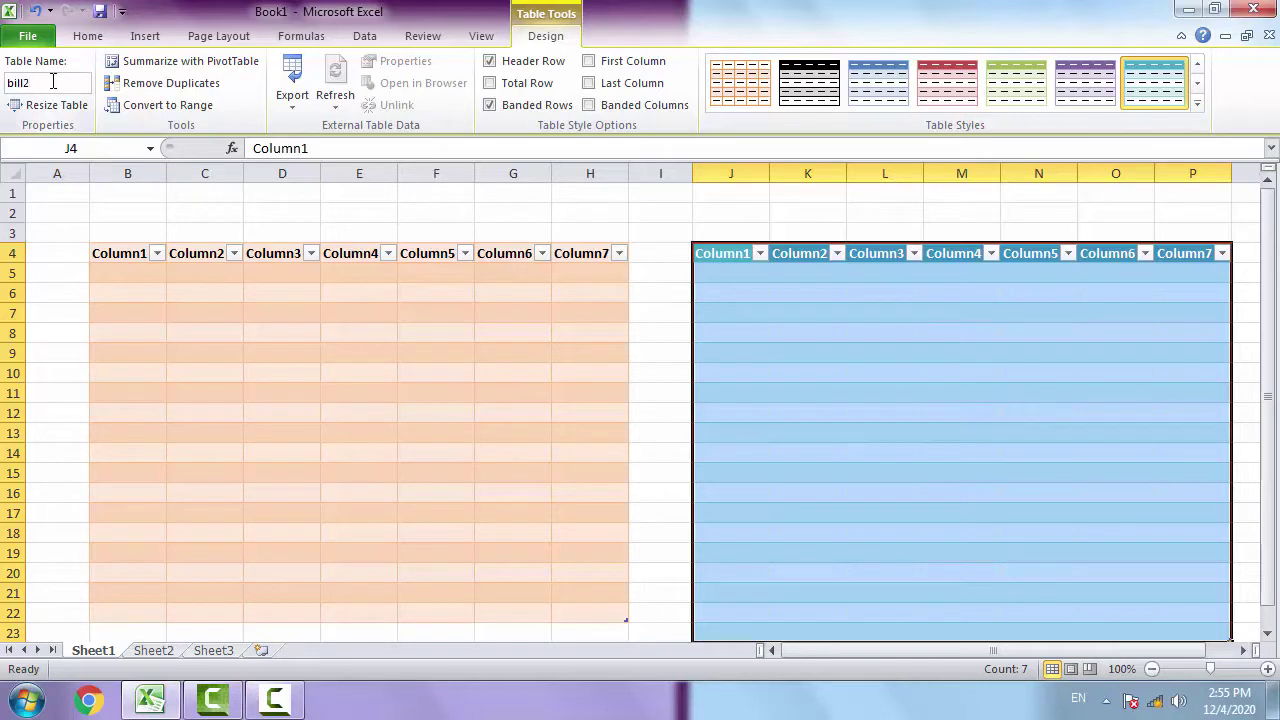
left_click(305, 313)
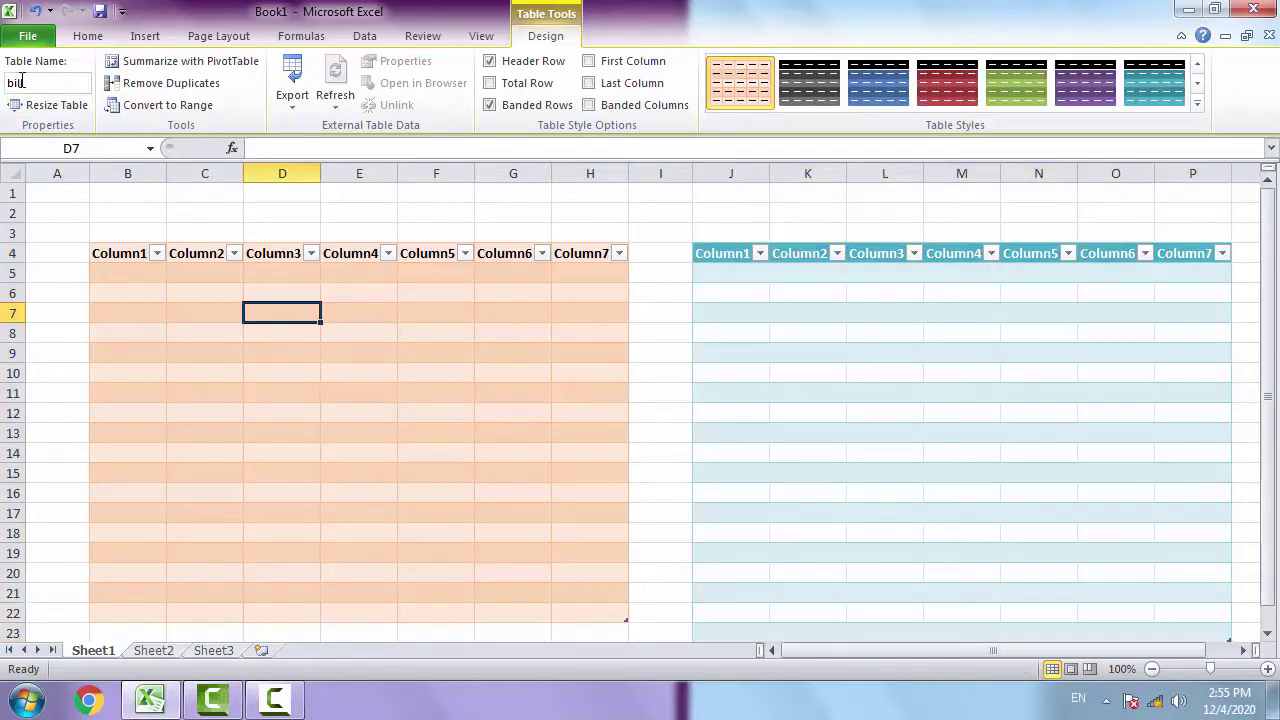
left_click(857, 355)
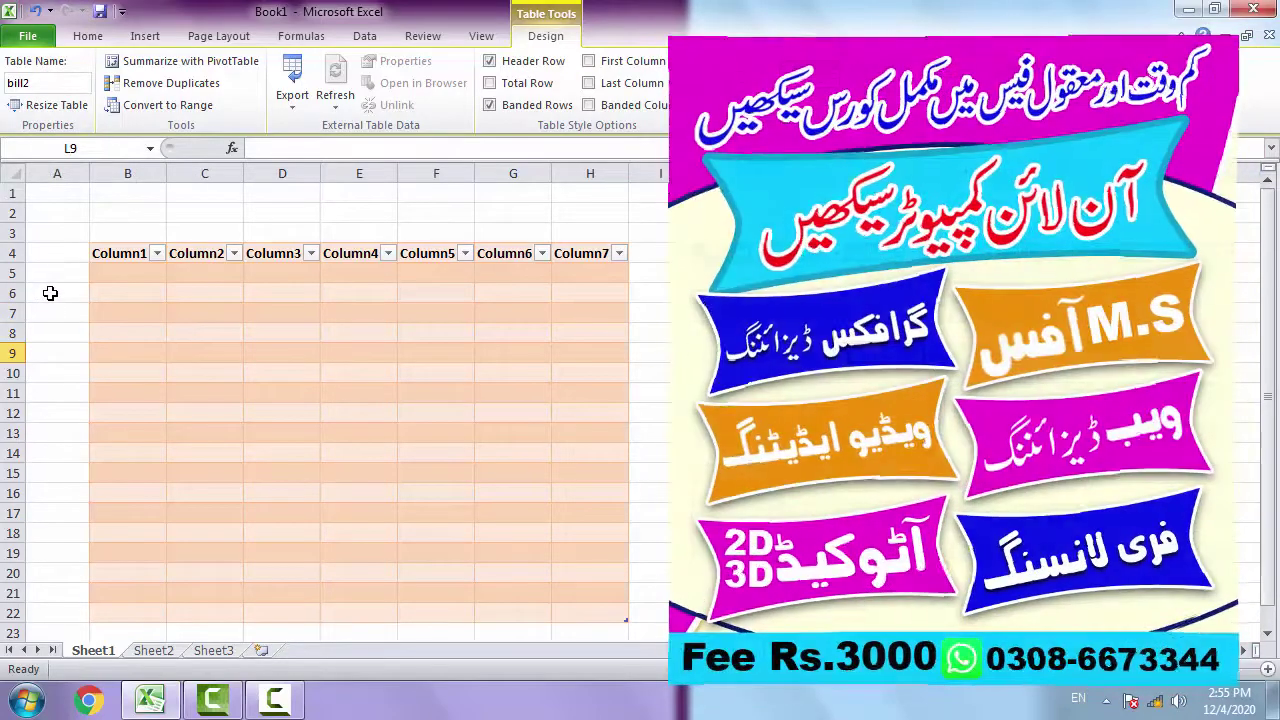
left_click(194, 330)
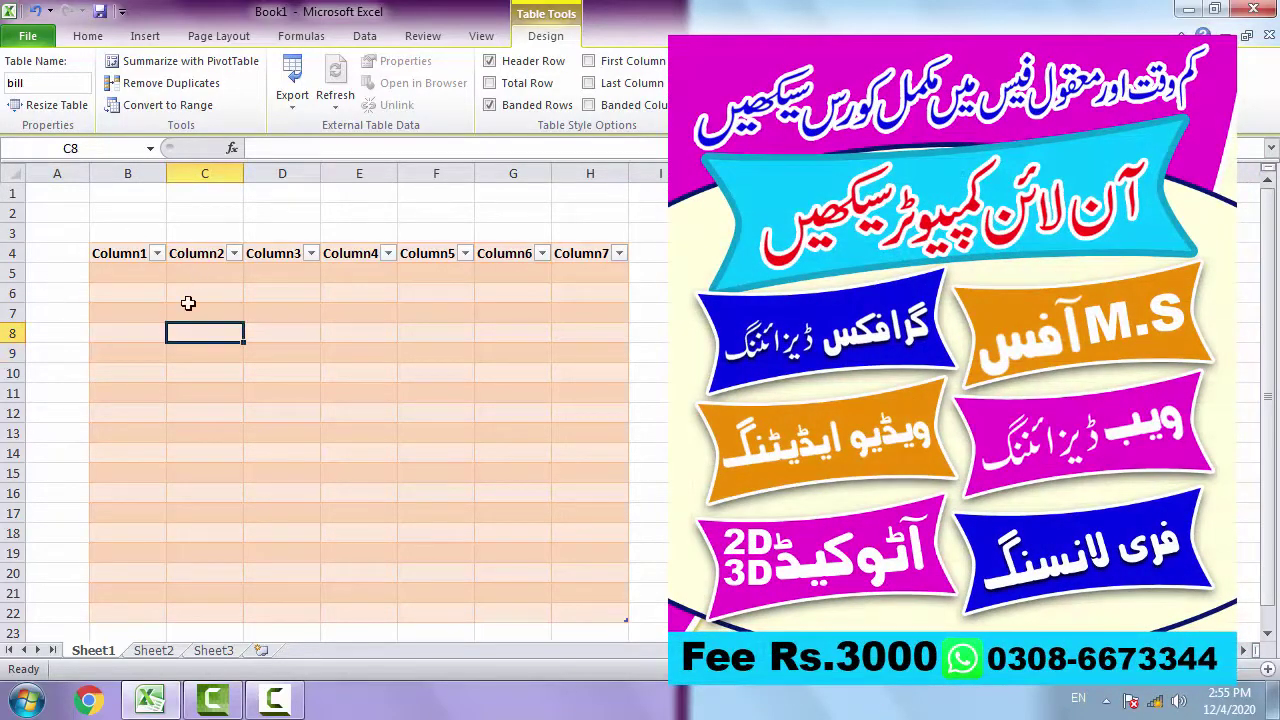
left_click(334, 378)
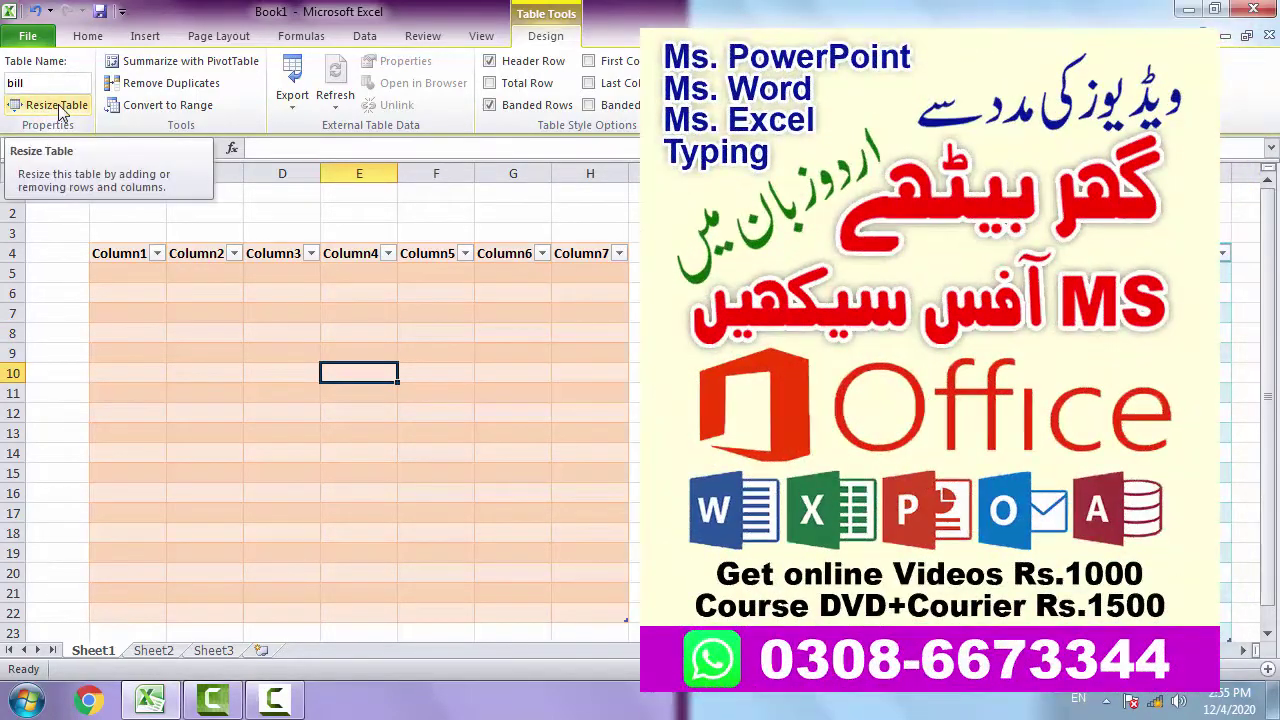
Resize the bill table to cover B4:F13
left_click(58, 108)
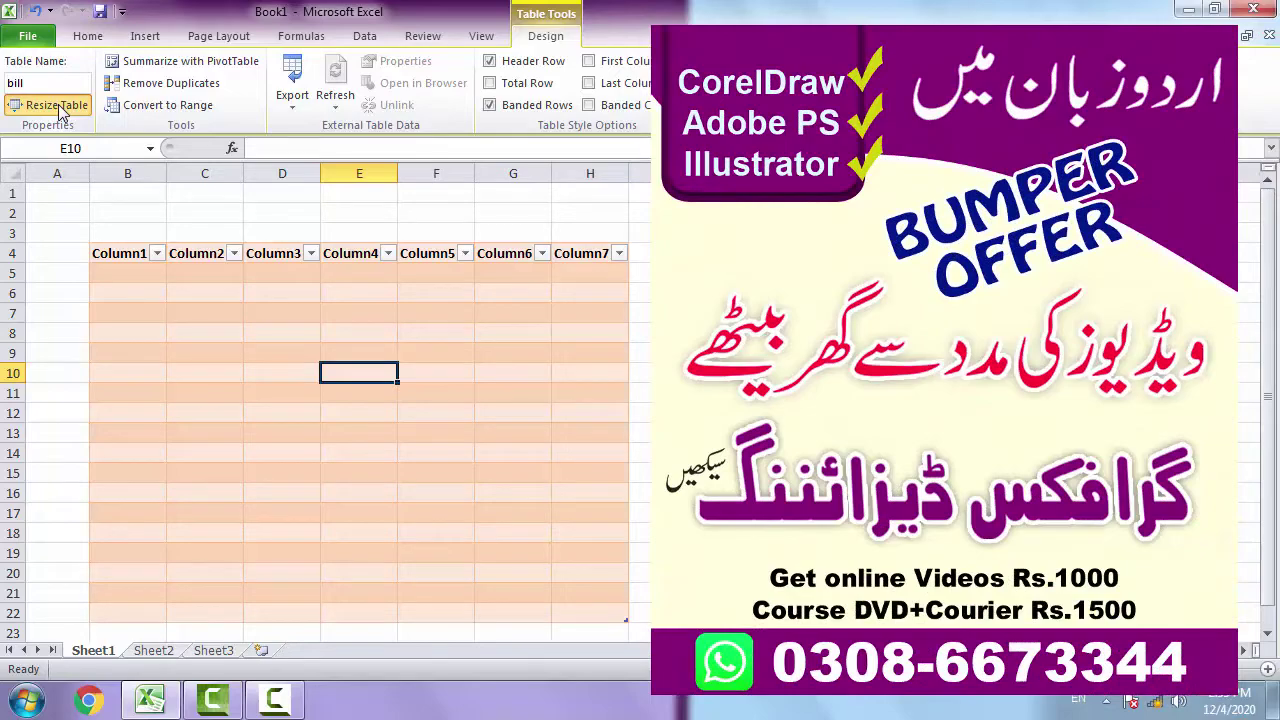
left_click(58, 108)
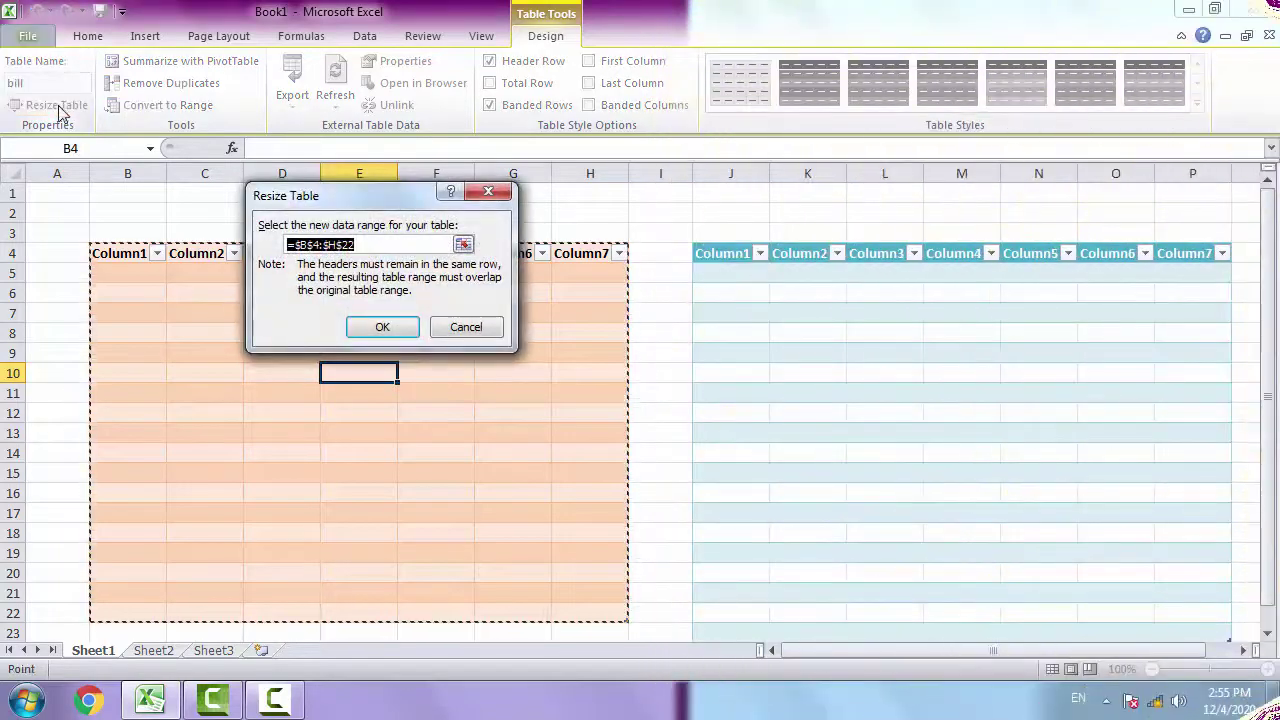
mouse_move(347, 210)
left_mouse_down()
mouse_move(790, 290)
mouse_move(827, 228)
left_mouse_up()
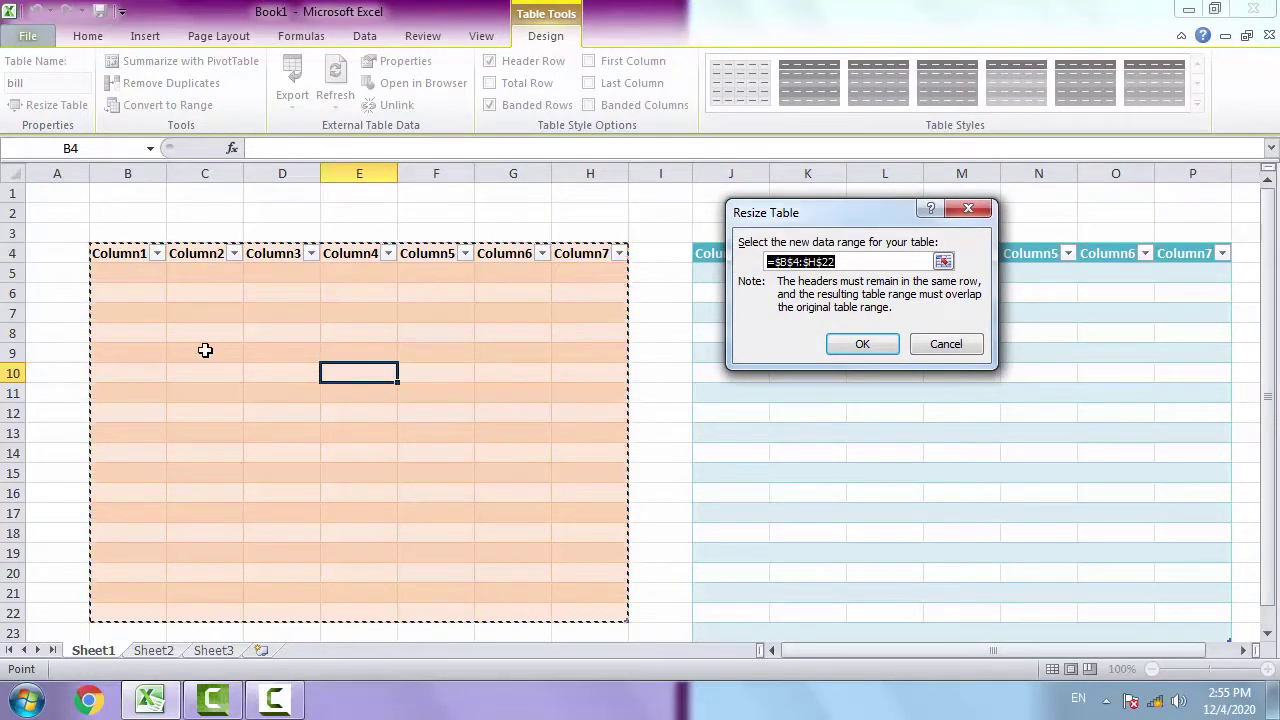
left_click(943, 261)
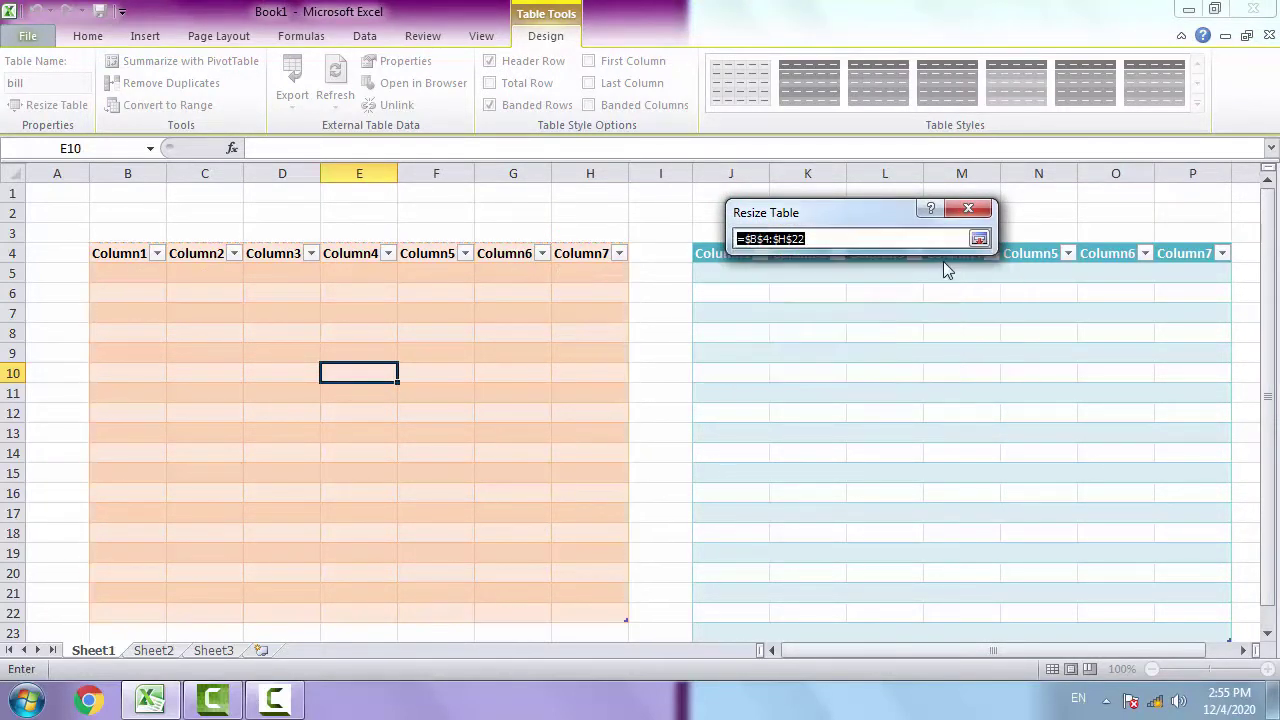
left_click(612, 614)
mouse_move(137, 250)
left_mouse_down()
mouse_move(563, 513)
mouse_move(457, 471)
mouse_move(446, 437)
left_mouse_up()
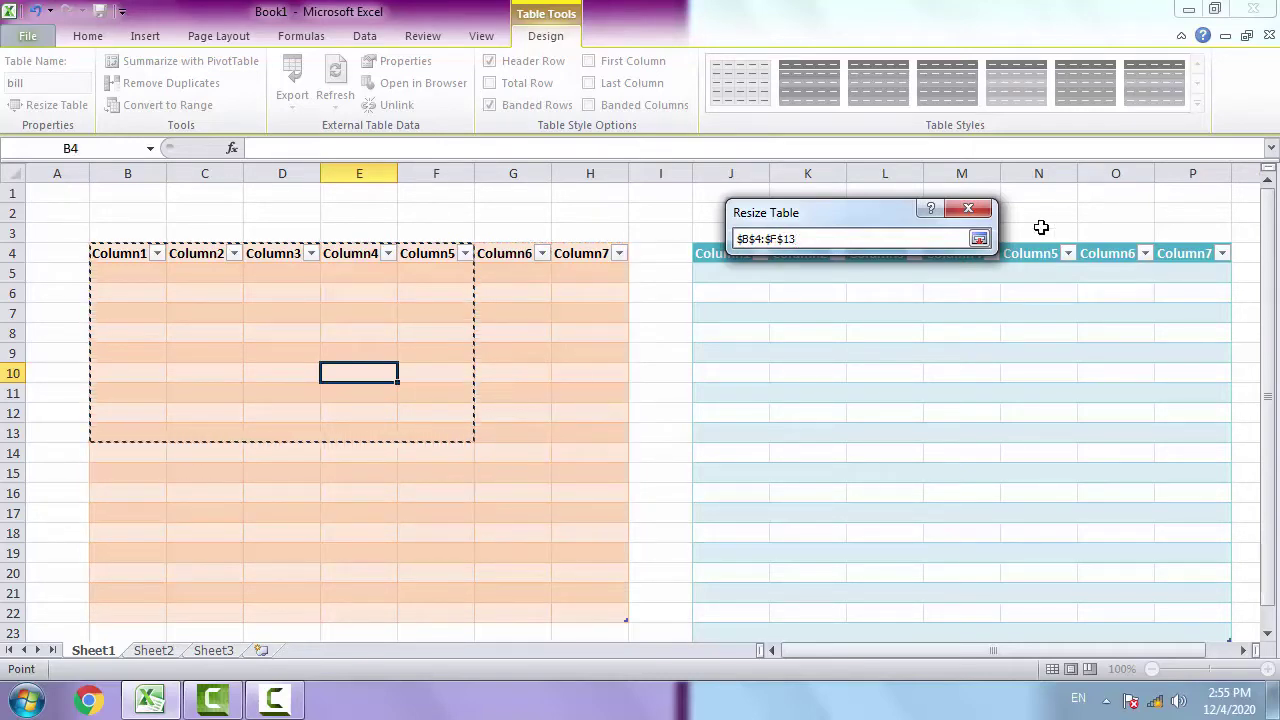
left_click(980, 241)
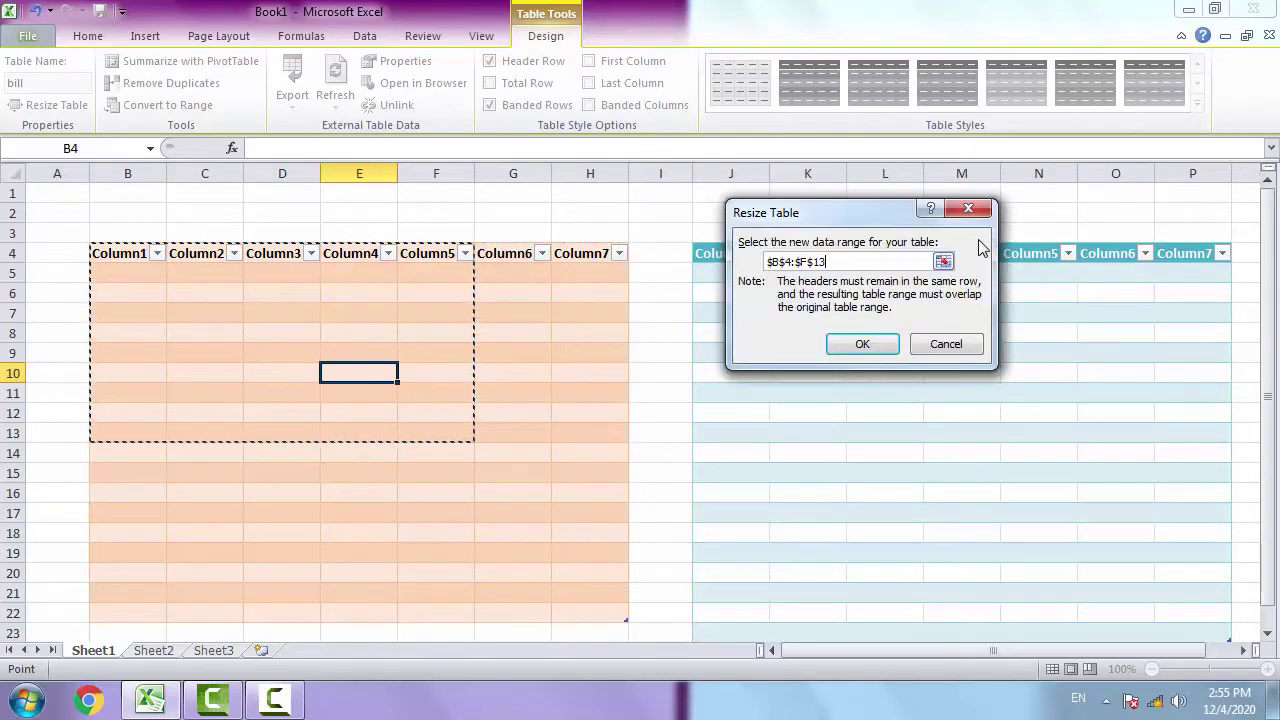
left_click(863, 346)
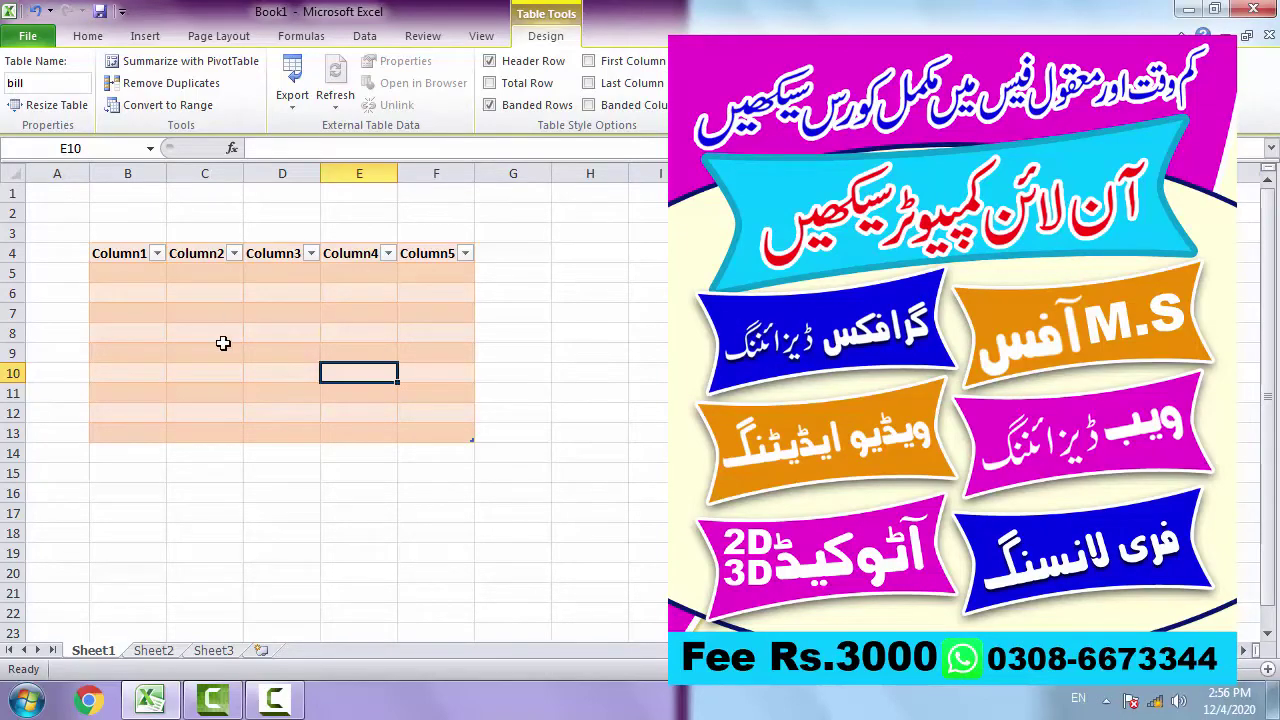
Select E6 in the bill table and type 20
left_click(219, 296)
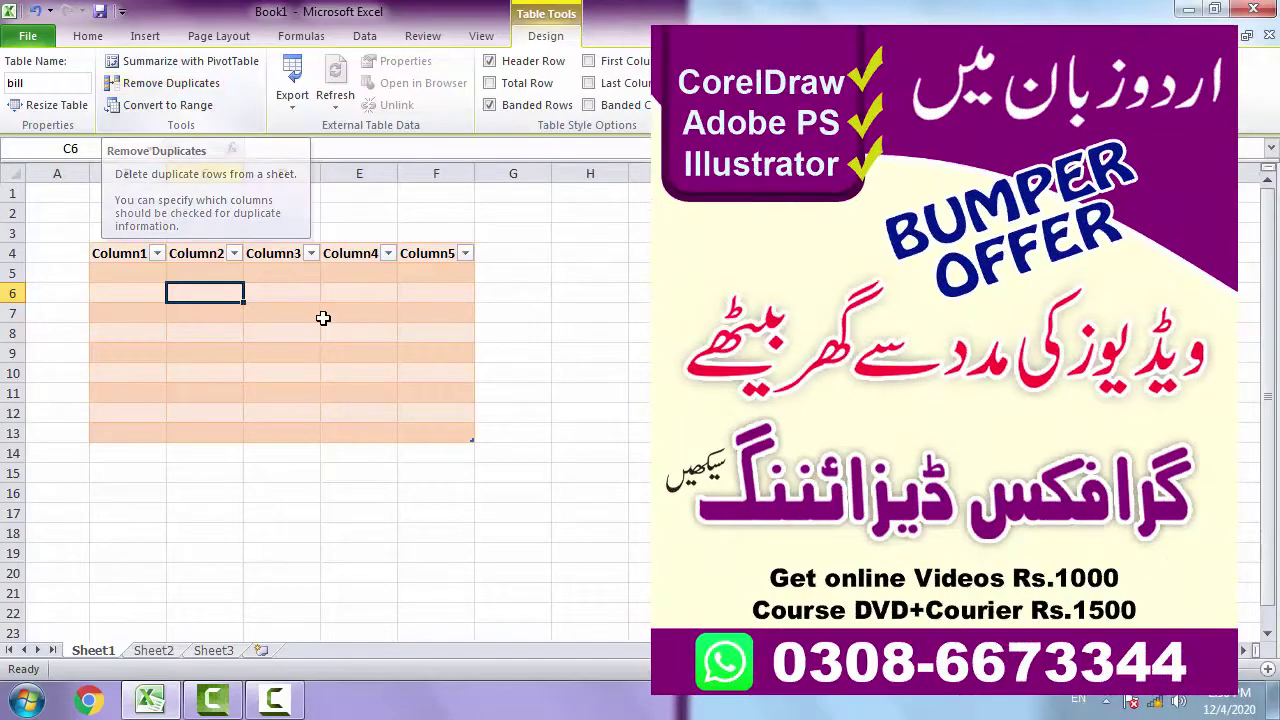
left_click(358, 301)
type("20")
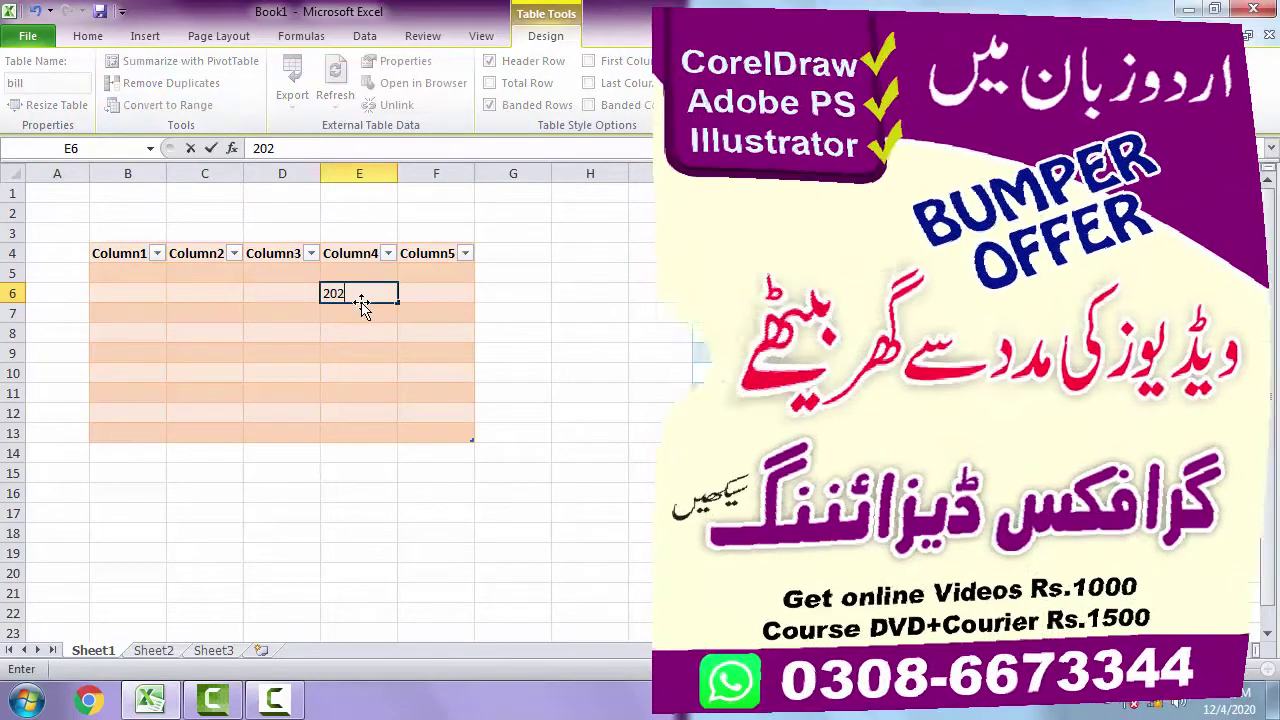
Enter 20, 20, 3, 20, 3, 4, 1, 4 down E6:E13 in Column4
key("Return")
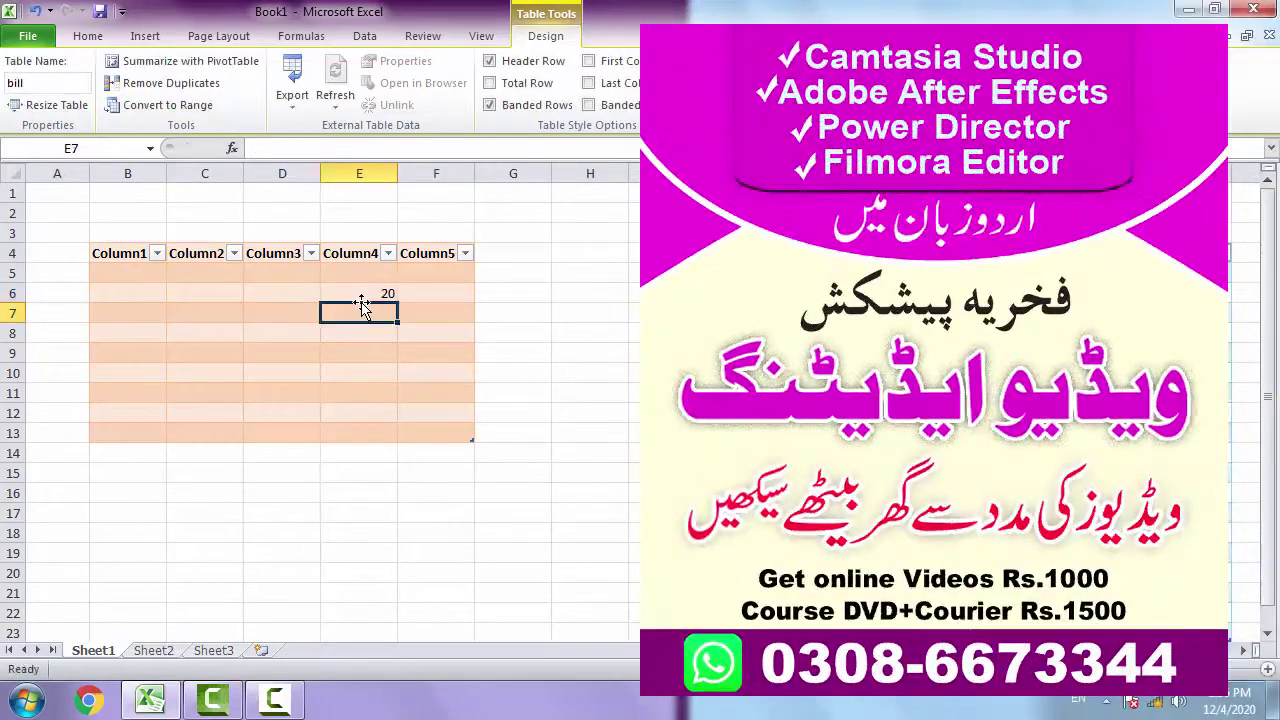
type("20")
key("Return")
type("3")
key("Return")
type("20")
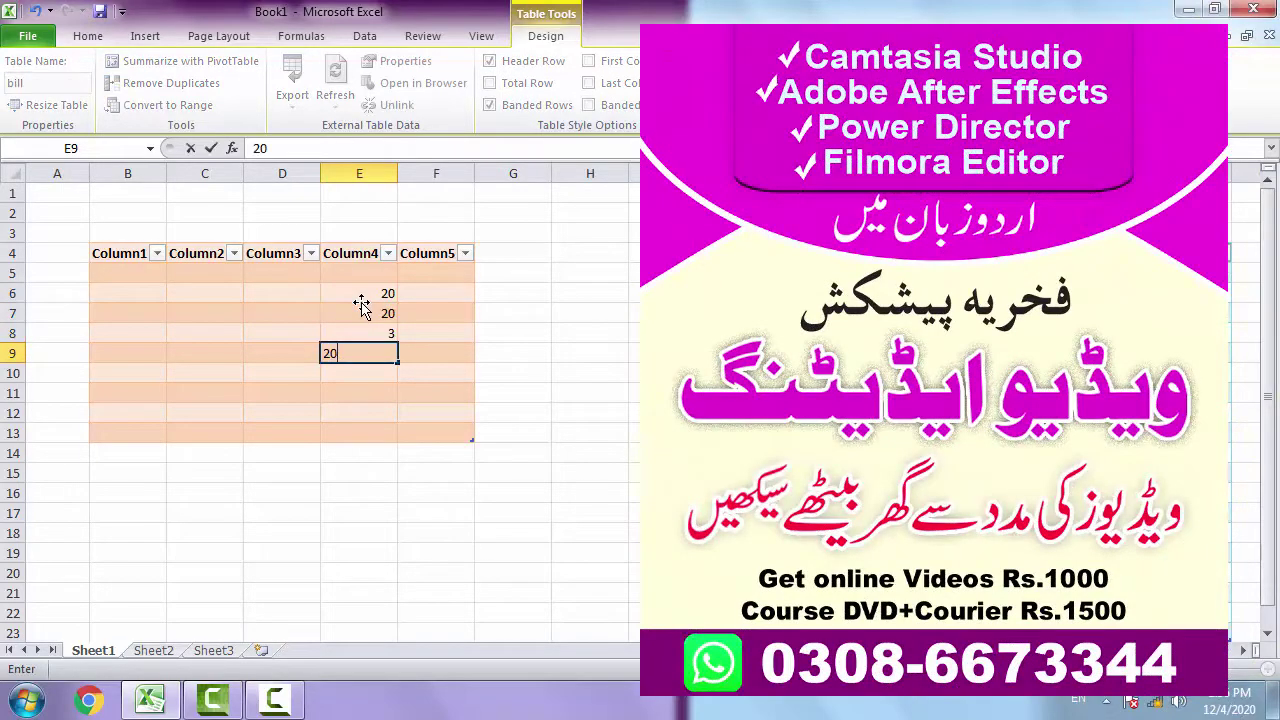
key("Return")
type("3")
key("Return")
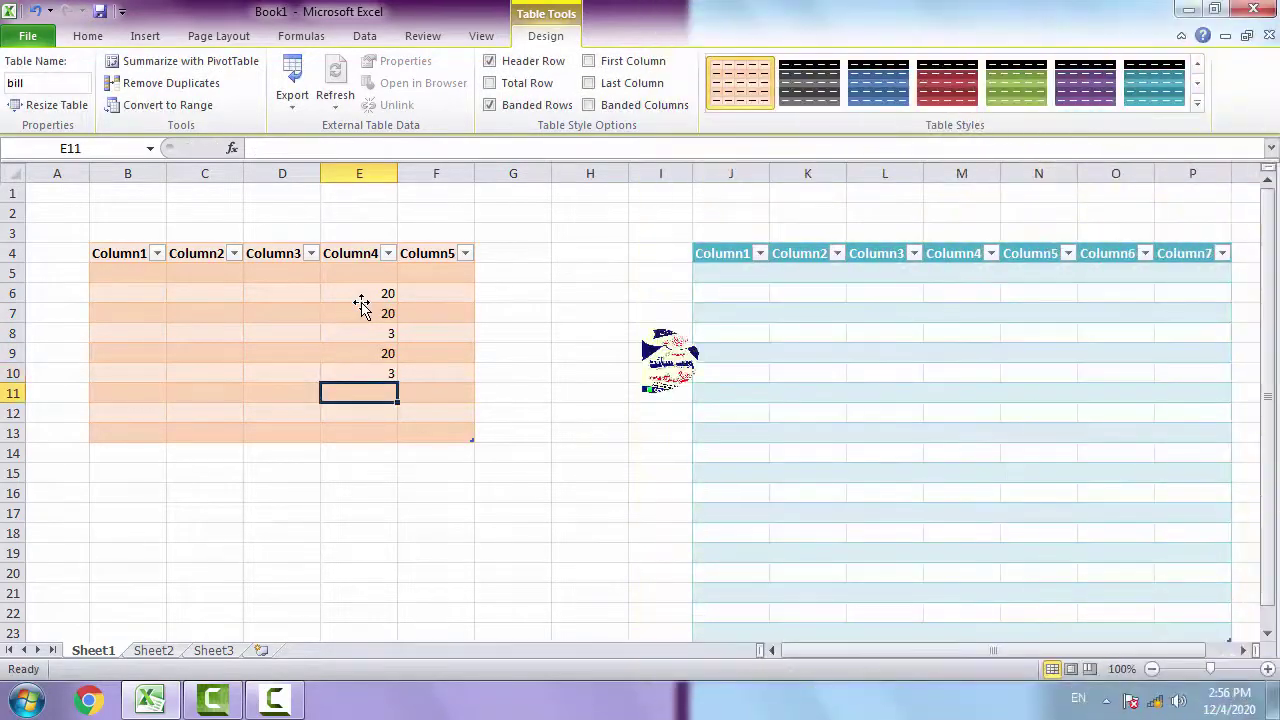
type("4")
key("Return")
type("1")
key("Return")
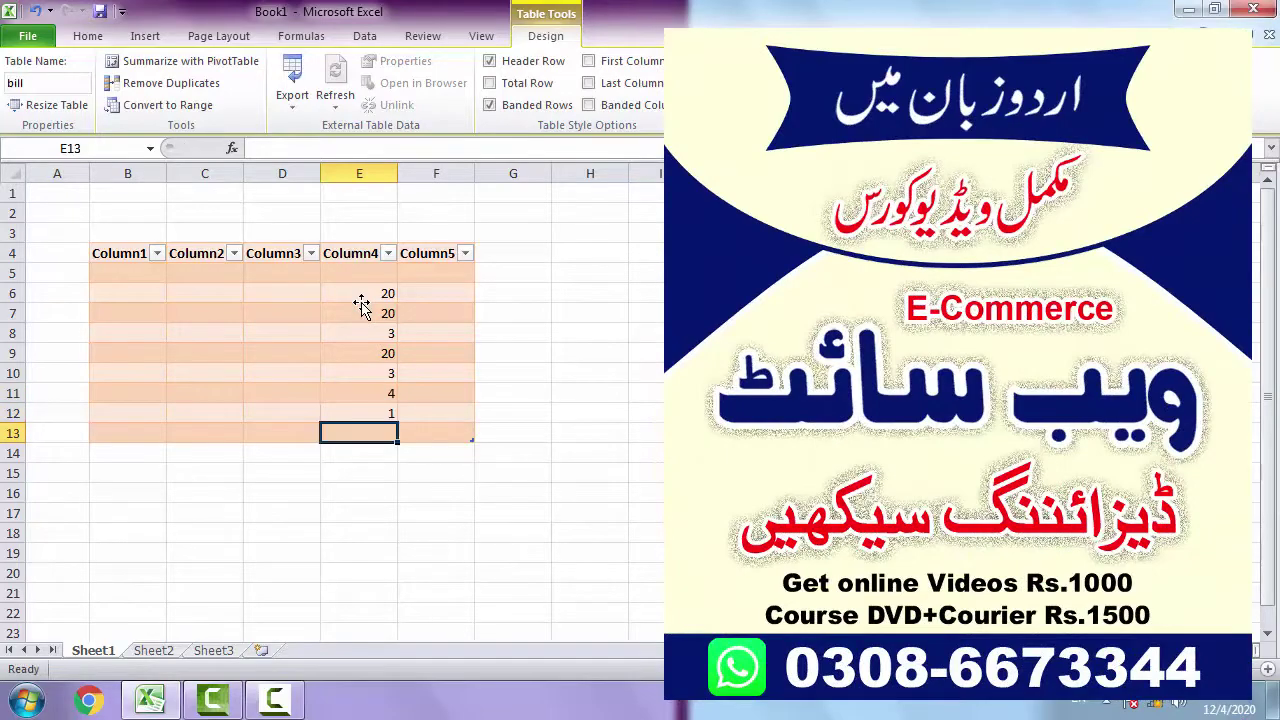
type("4")
key("Return")
Remove duplicate rows across all columns of the bill table and dismiss the summary
left_click(339, 298)
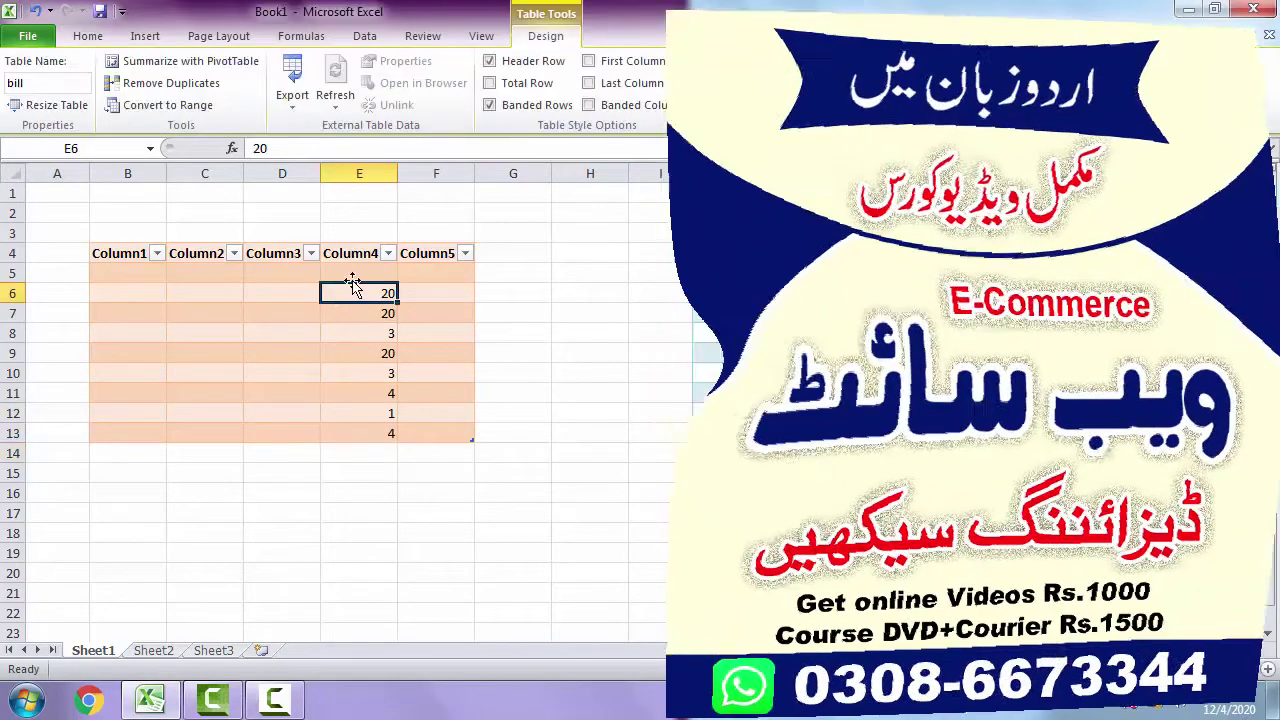
left_click(150, 84)
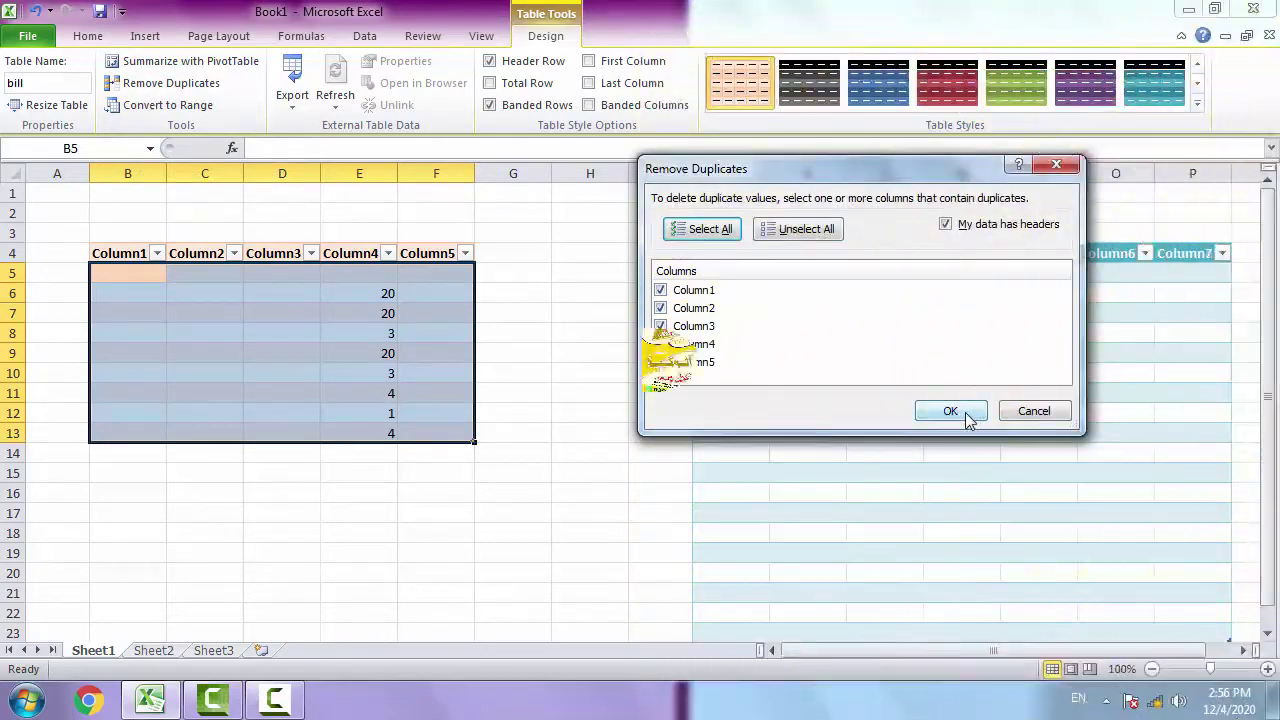
key("Return")
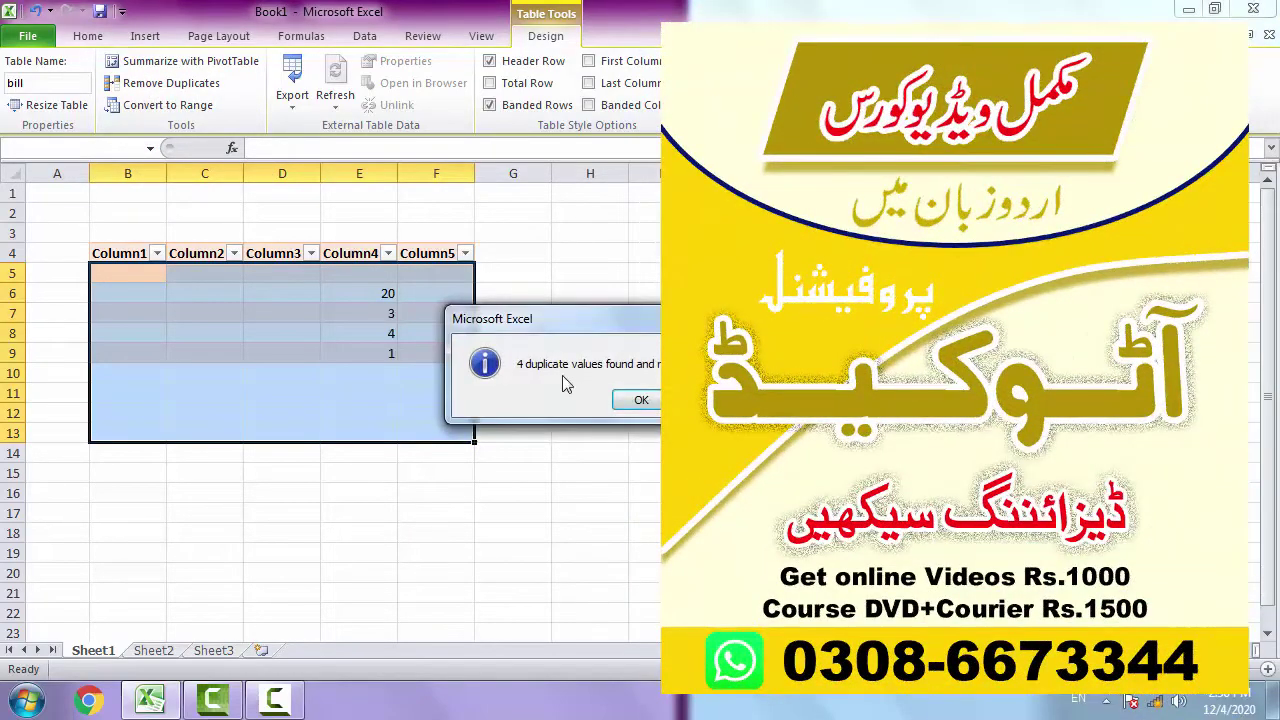
left_click_drag(530, 318, 353, 426)
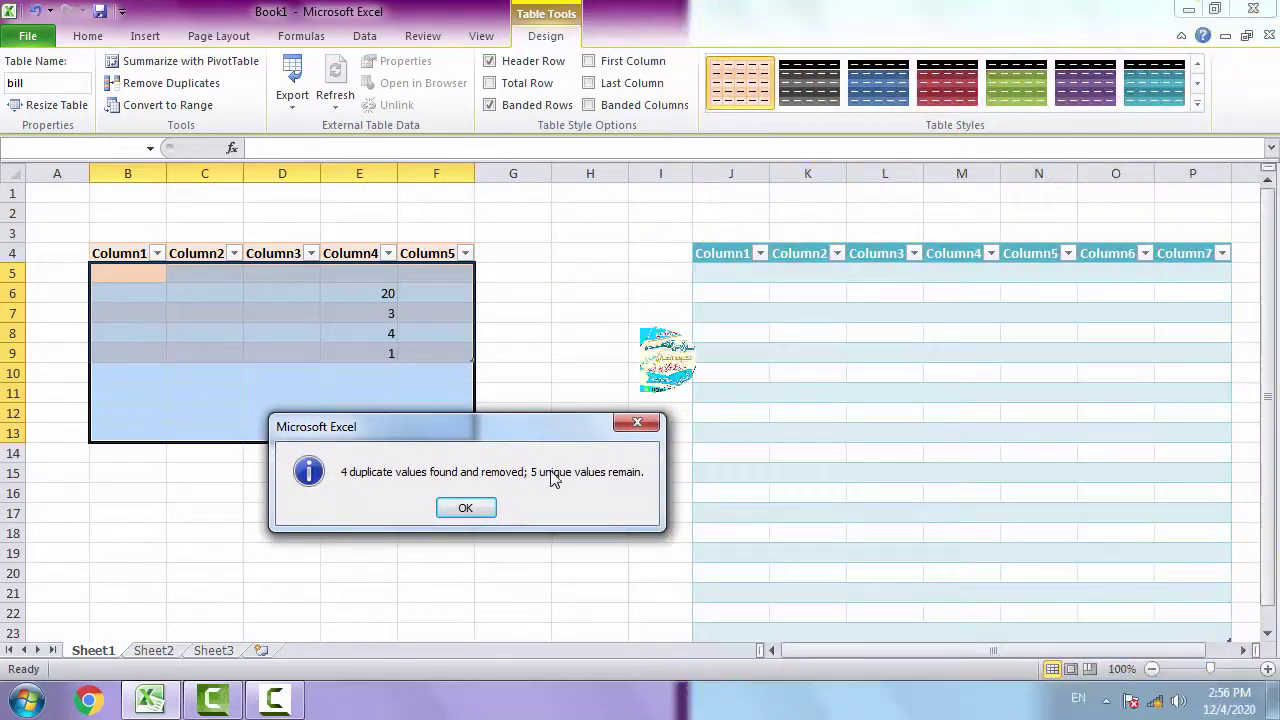
mouse_move(386, 441)
left_mouse_down()
mouse_move(543, 452)
mouse_move(435, 471)
left_mouse_up()
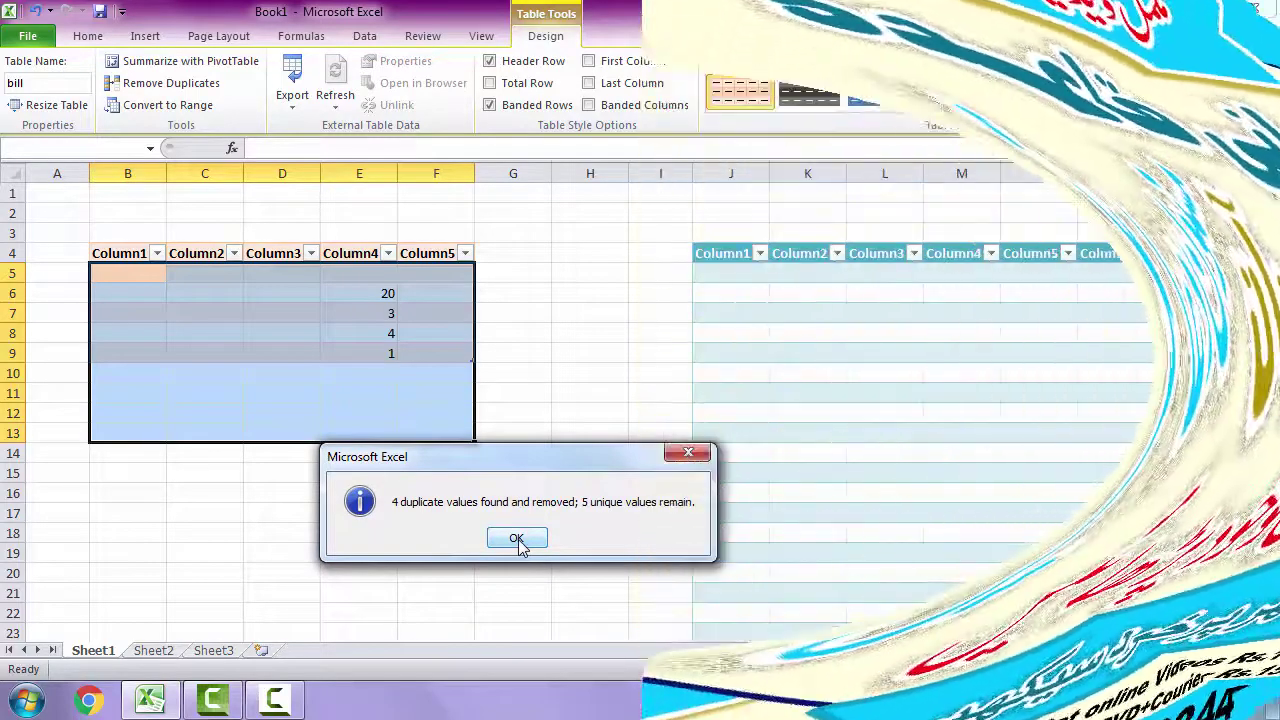
left_click(516, 539)
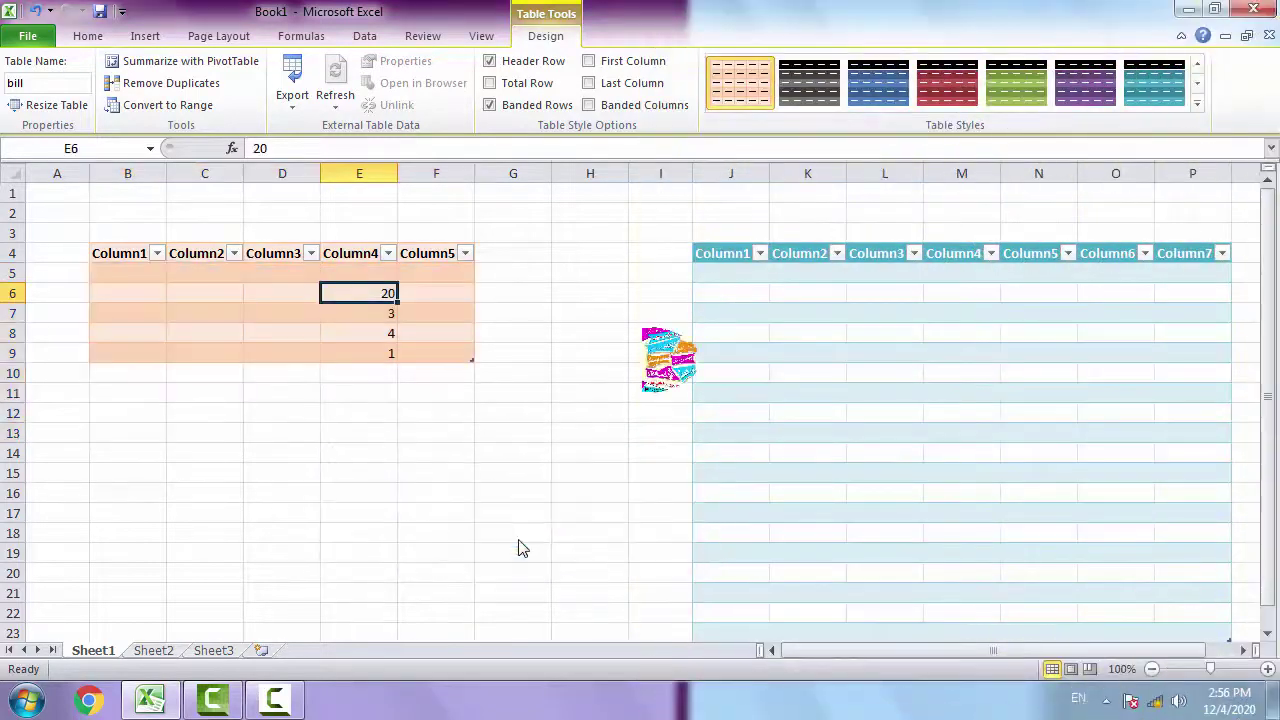
left_click(401, 413)
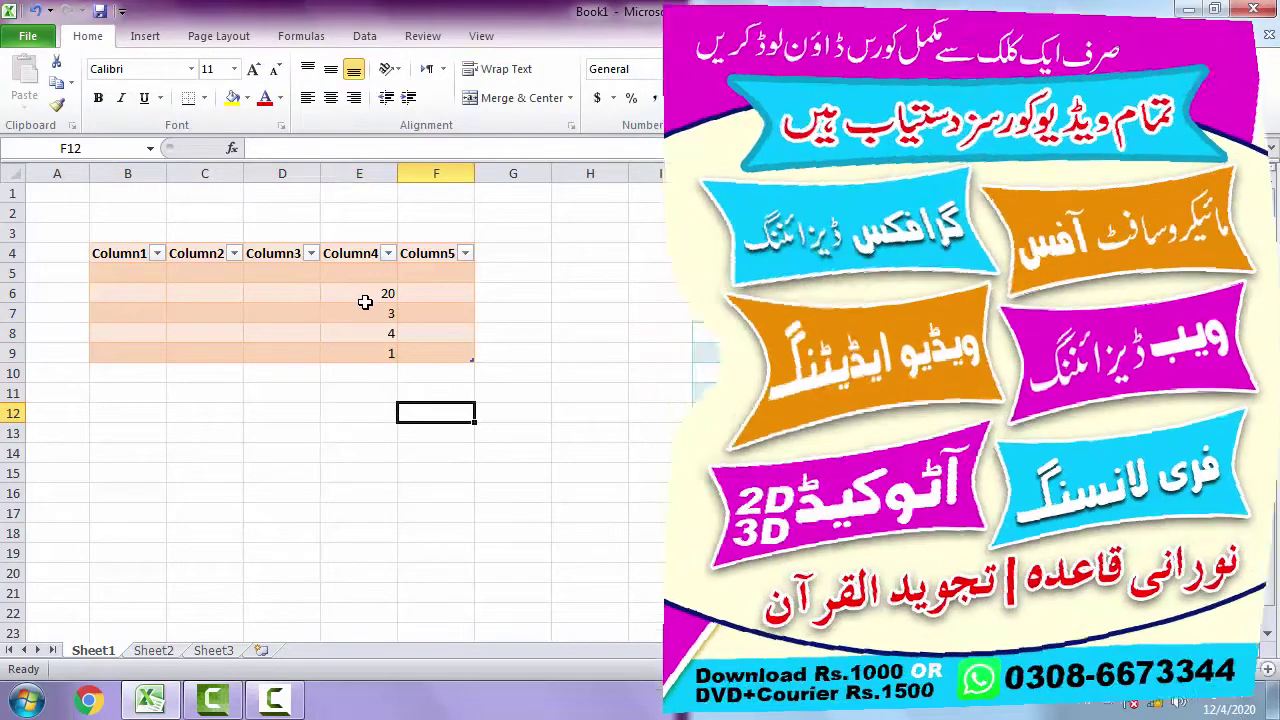
Turn the bill table's Header Row off and back on so Column1–Column5 show
left_click(363, 301)
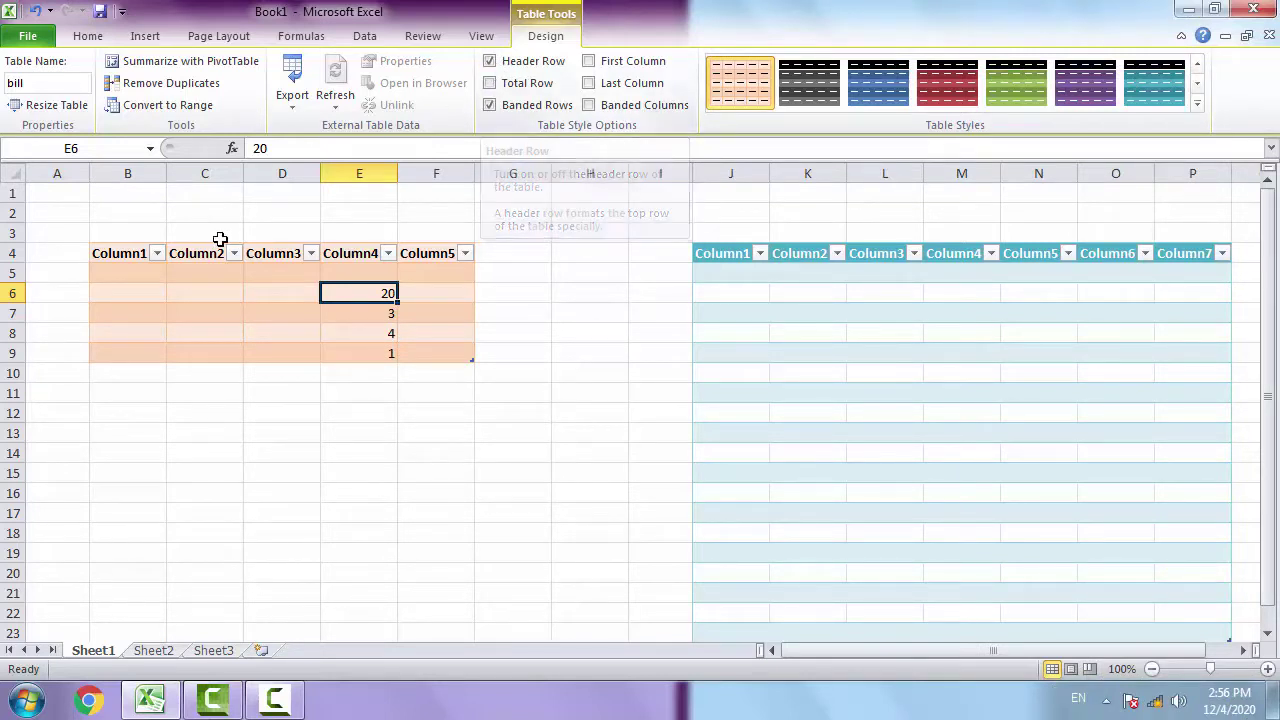
mouse_move(126, 252)
left_mouse_down()
mouse_move(280, 213)
mouse_move(273, 238)
left_mouse_up()
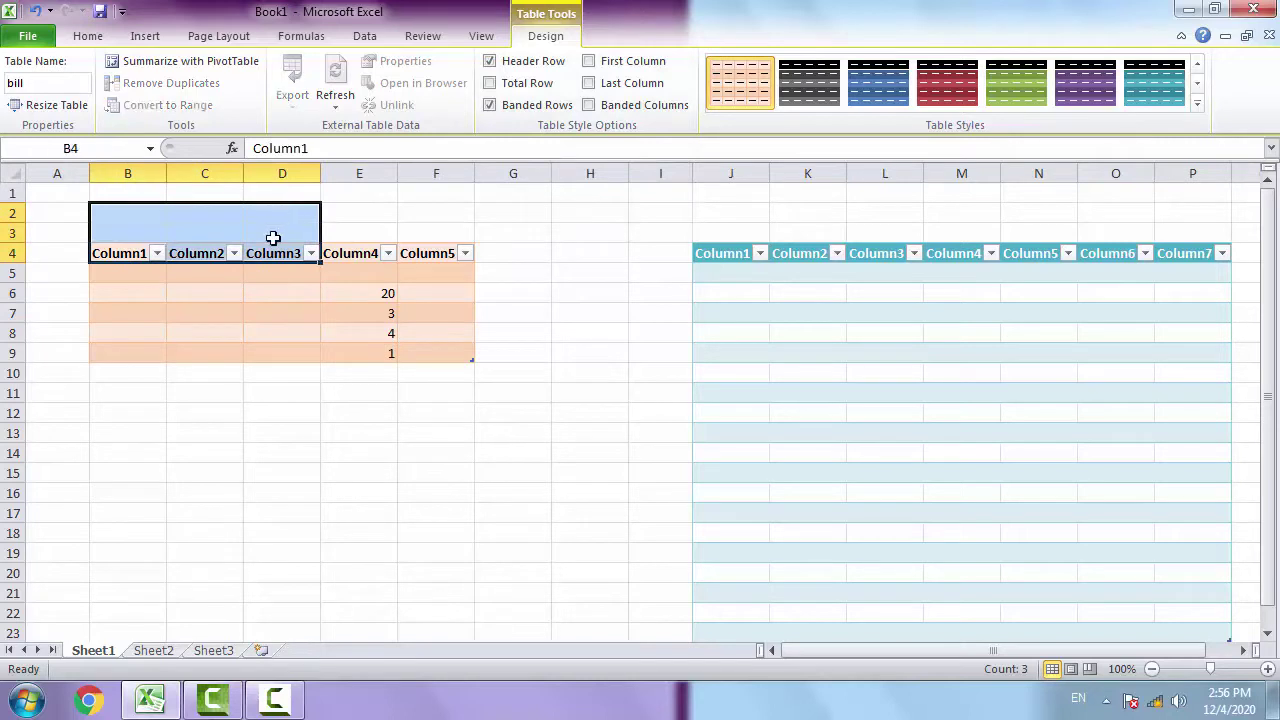
left_click_drag(134, 253, 407, 249)
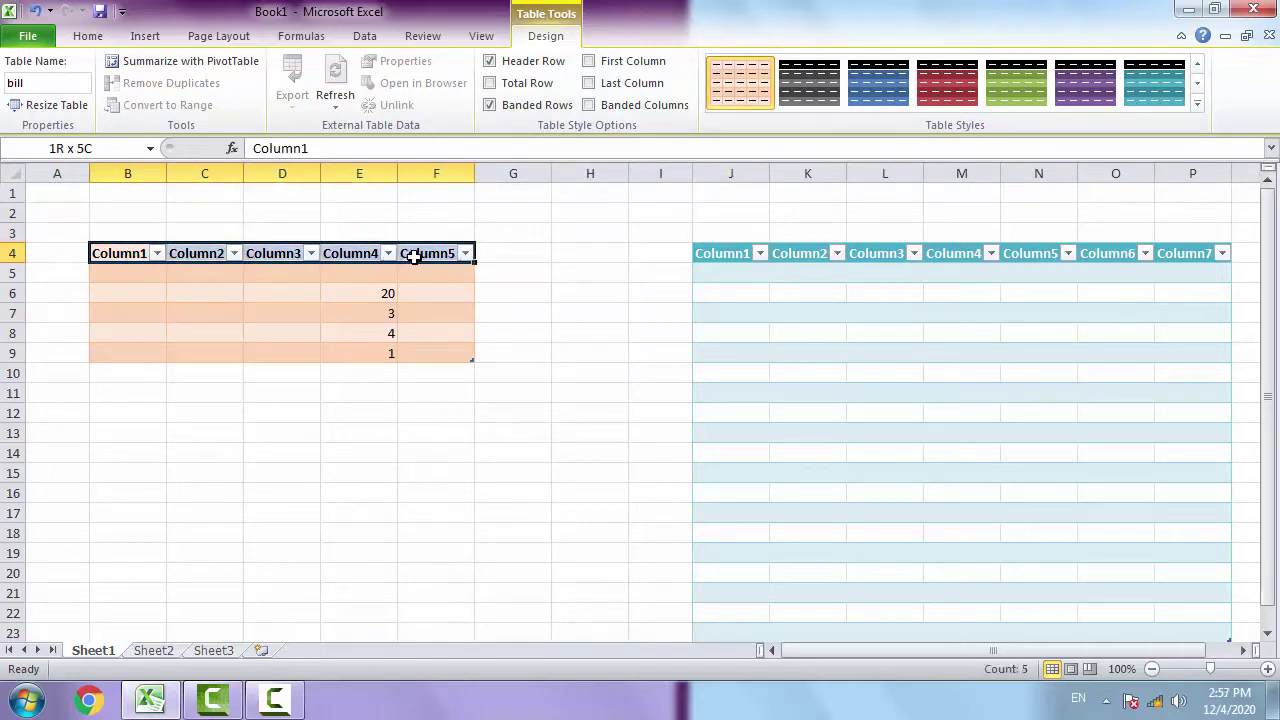
left_click(489, 62)
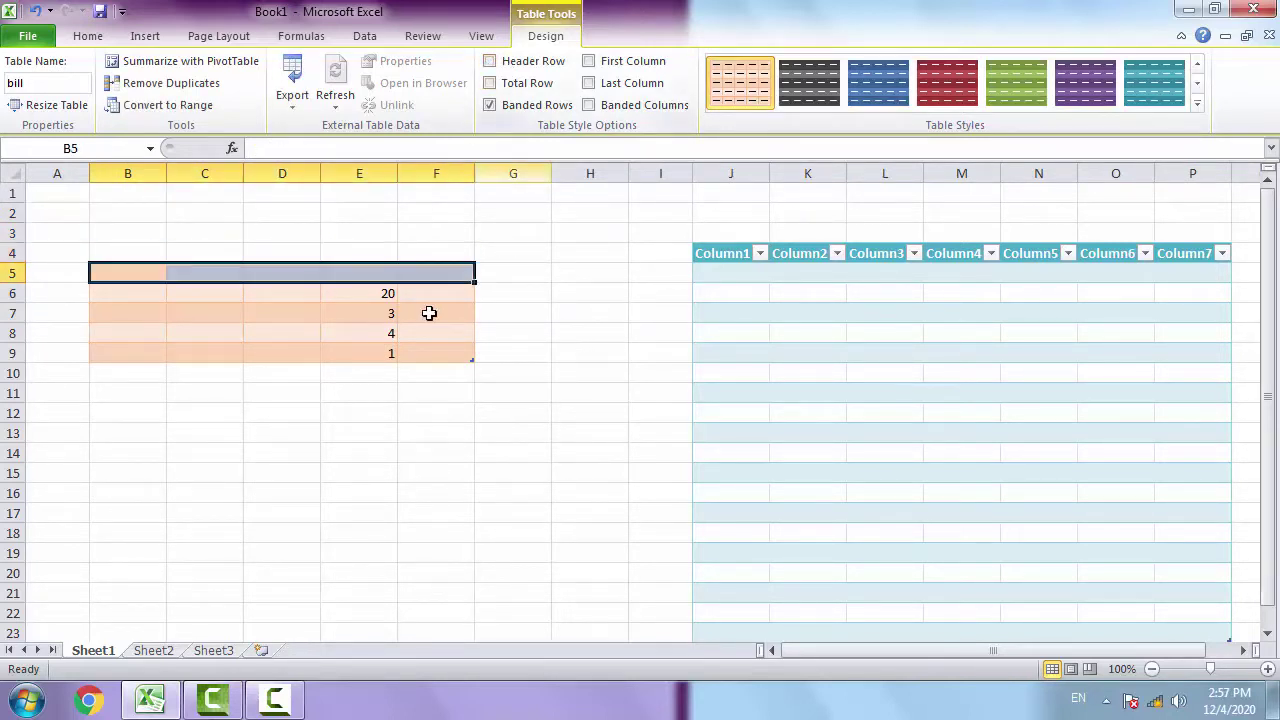
left_click(286, 300)
left_click(214, 288)
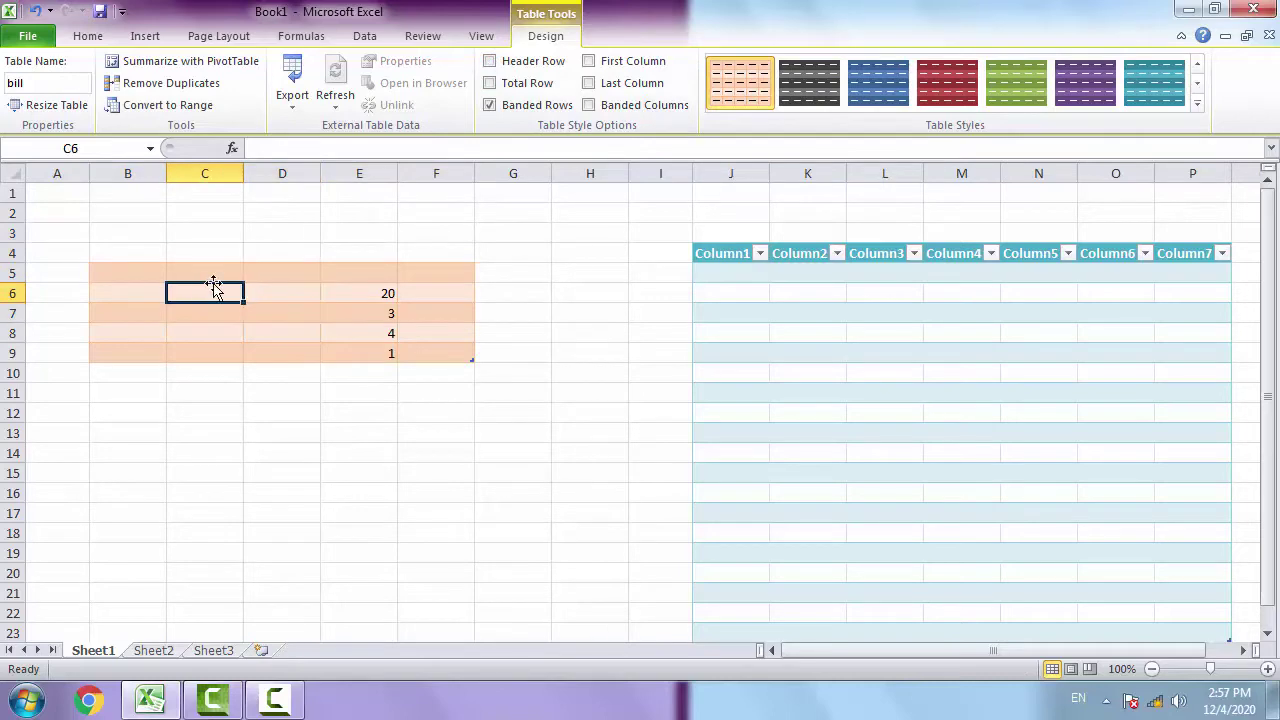
left_click(490, 62)
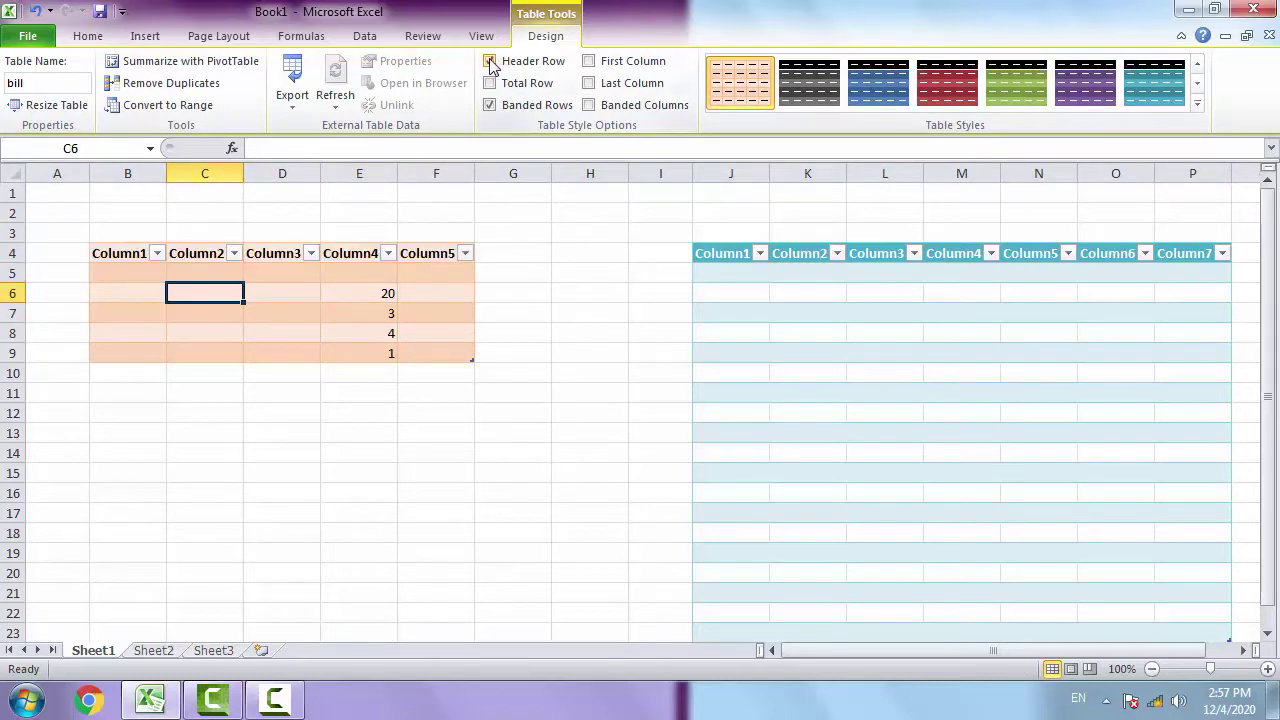
Enter 10, 2, 2, 2 down Column5 starting at F5
left_click(449, 283)
type("10")
key("Return")
type("2")
key("Return")
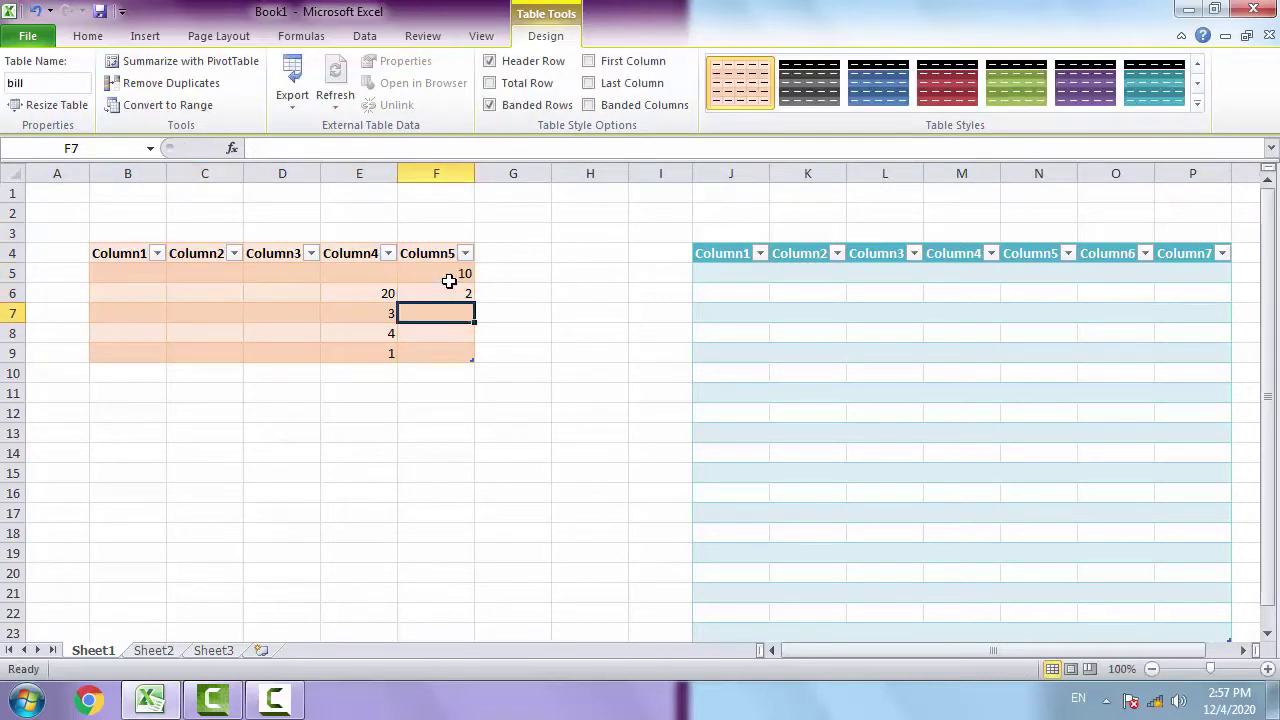
type("2")
key("Return")
type("2")
Enter 54, 341, 1, 2 down Column1 starting at B5
key("Return")
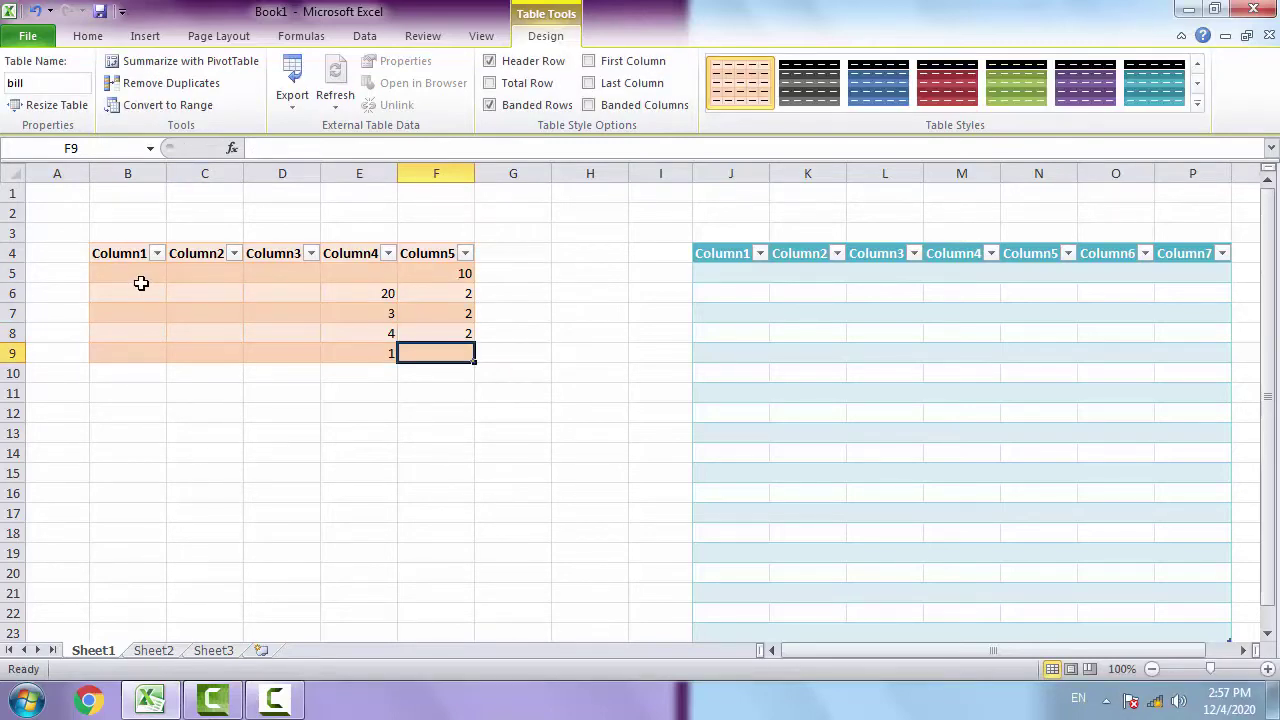
left_click(141, 283)
type("54")
key("Return")
type("341")
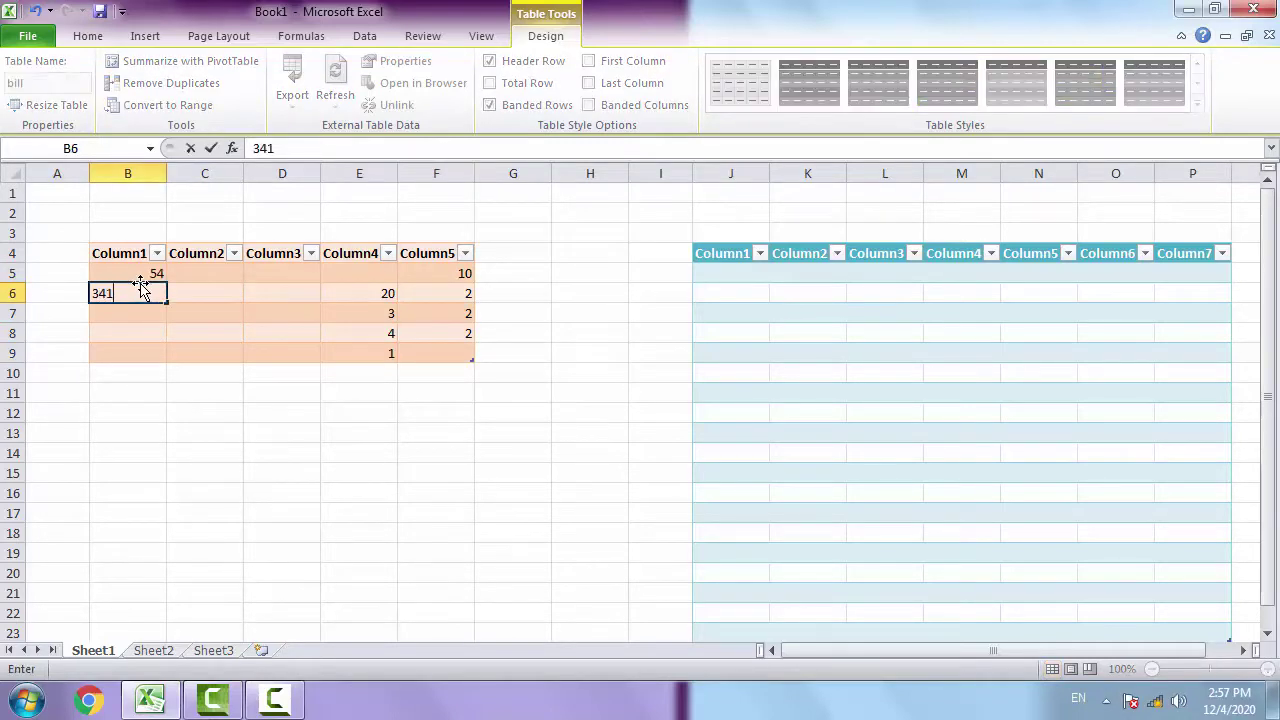
key("Return")
type("1")
key("Return")
type("2")
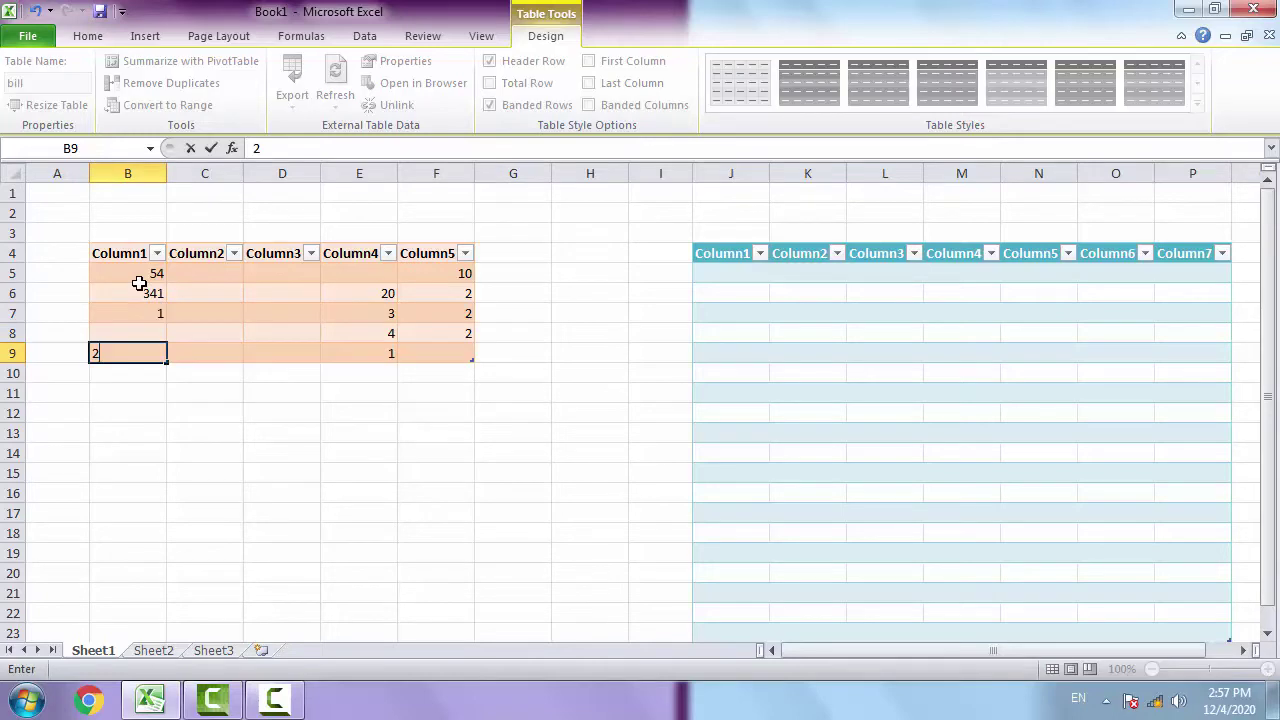
key("Return")
left_click(141, 283)
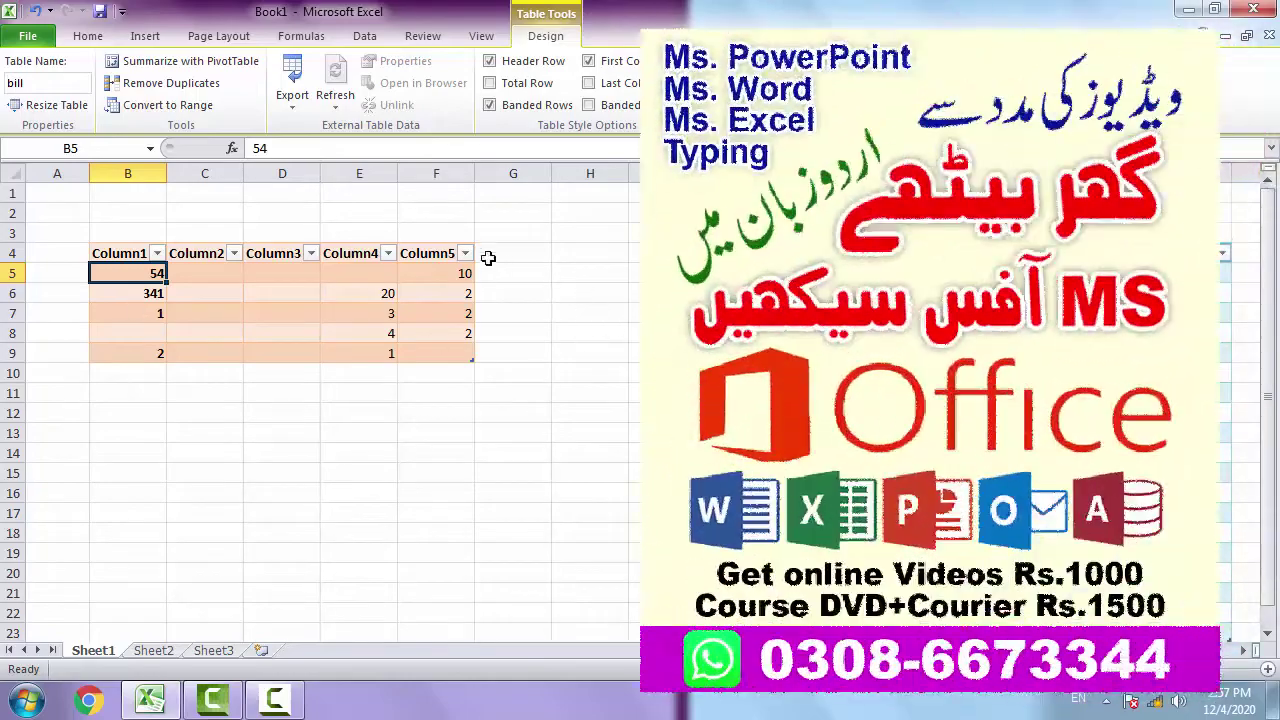
Turn on Last Column bolding so Column5's values 10, 2, 2, 2 stand out beside the first column
left_click(590, 84)
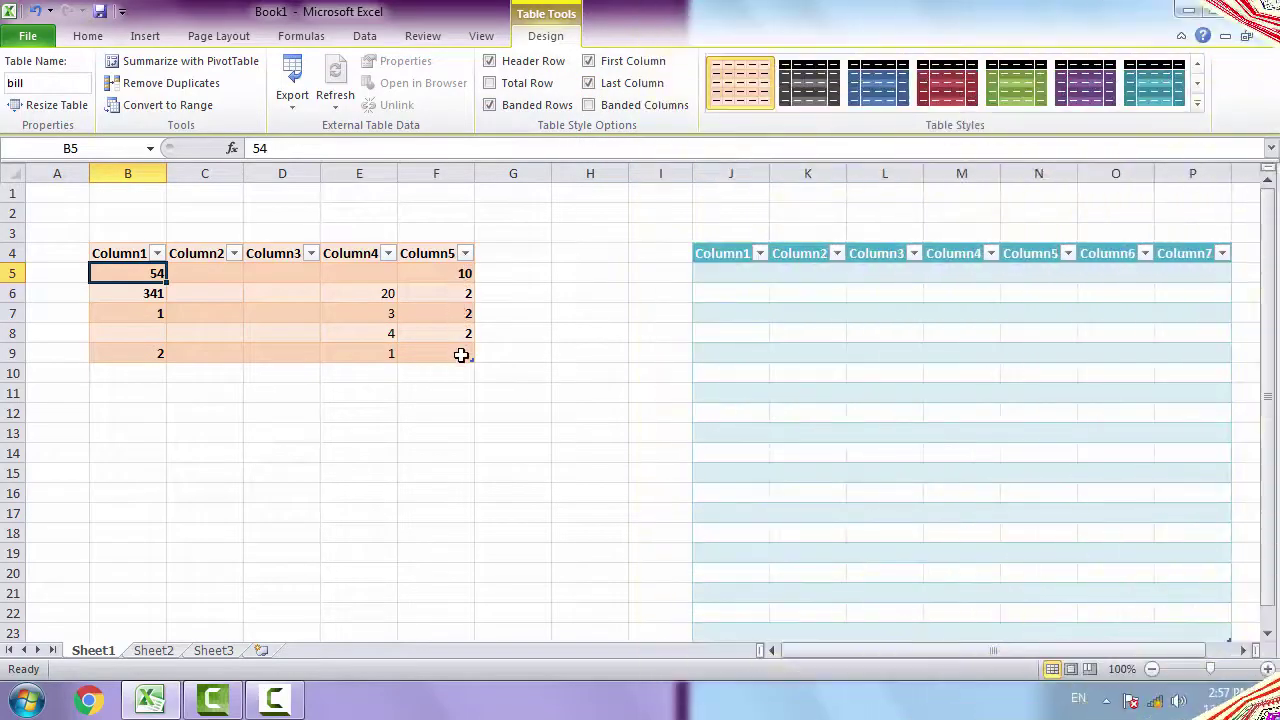
left_click(449, 249)
left_click(440, 293)
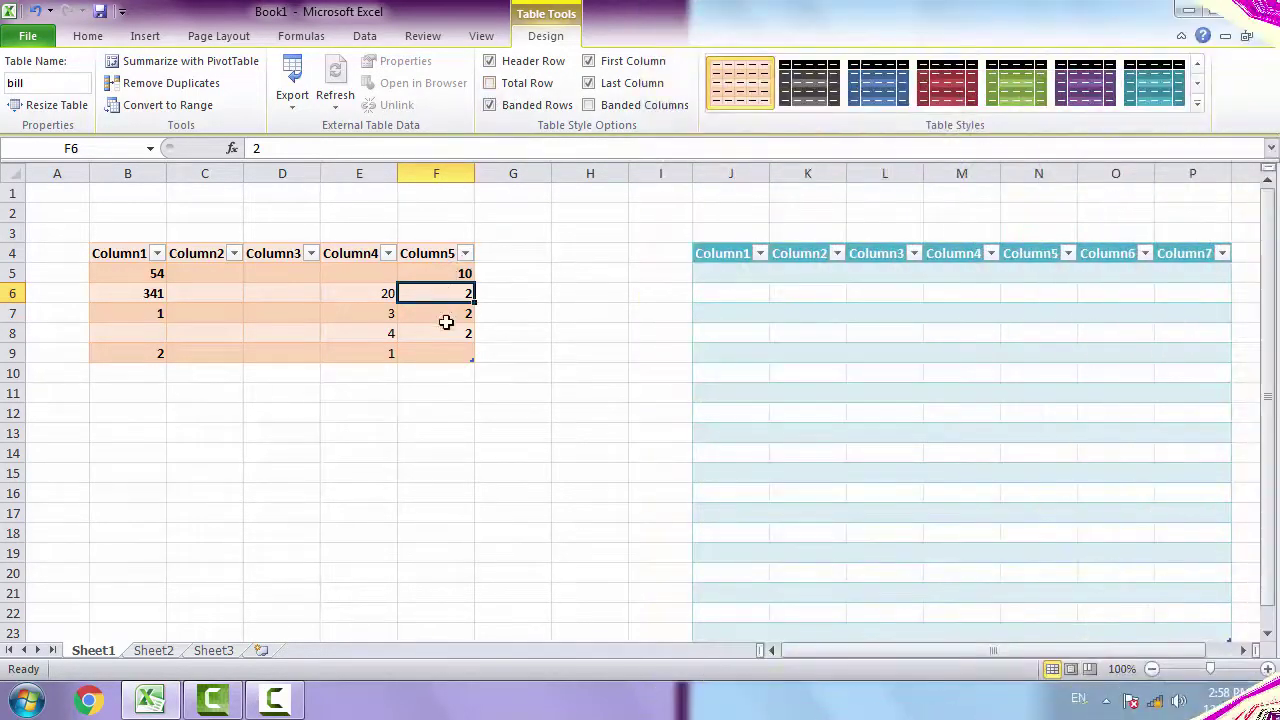
Change cell F8 in Column5 from 2 to 20, briefly showing then removing the Total Row
left_click(490, 84)
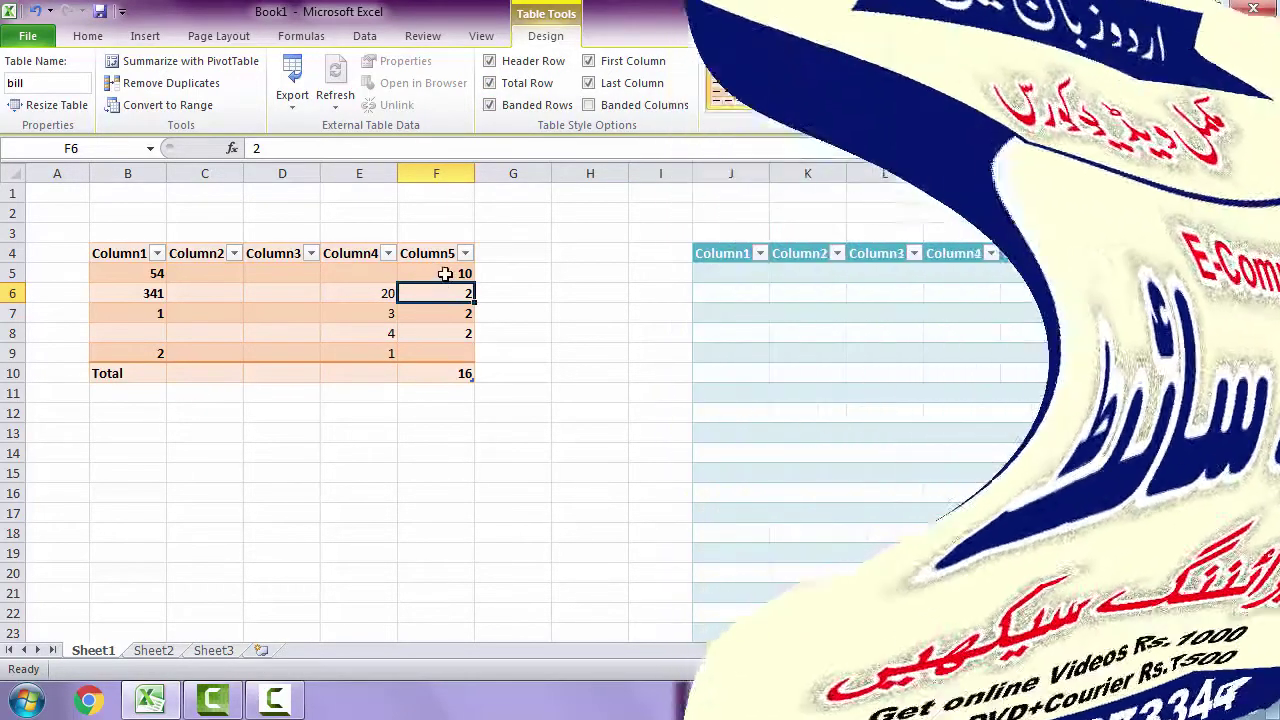
left_click_drag(445, 273, 441, 333)
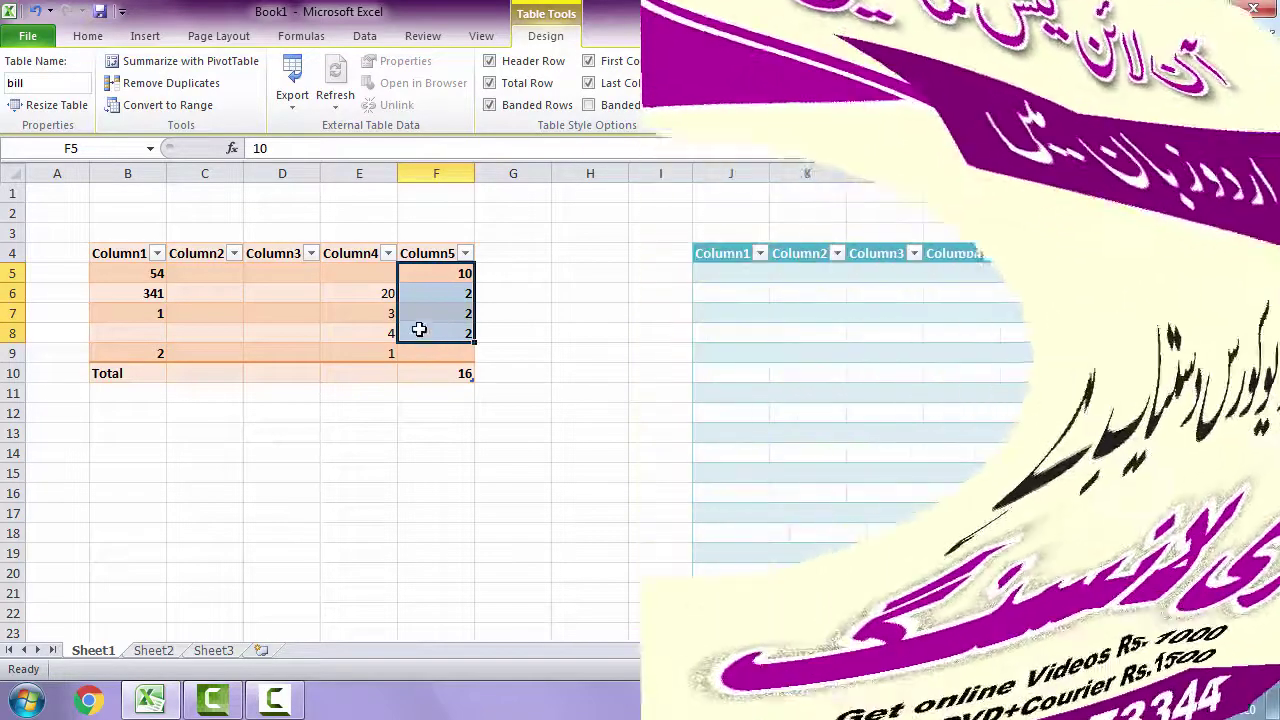
left_click(420, 330)
type("2")
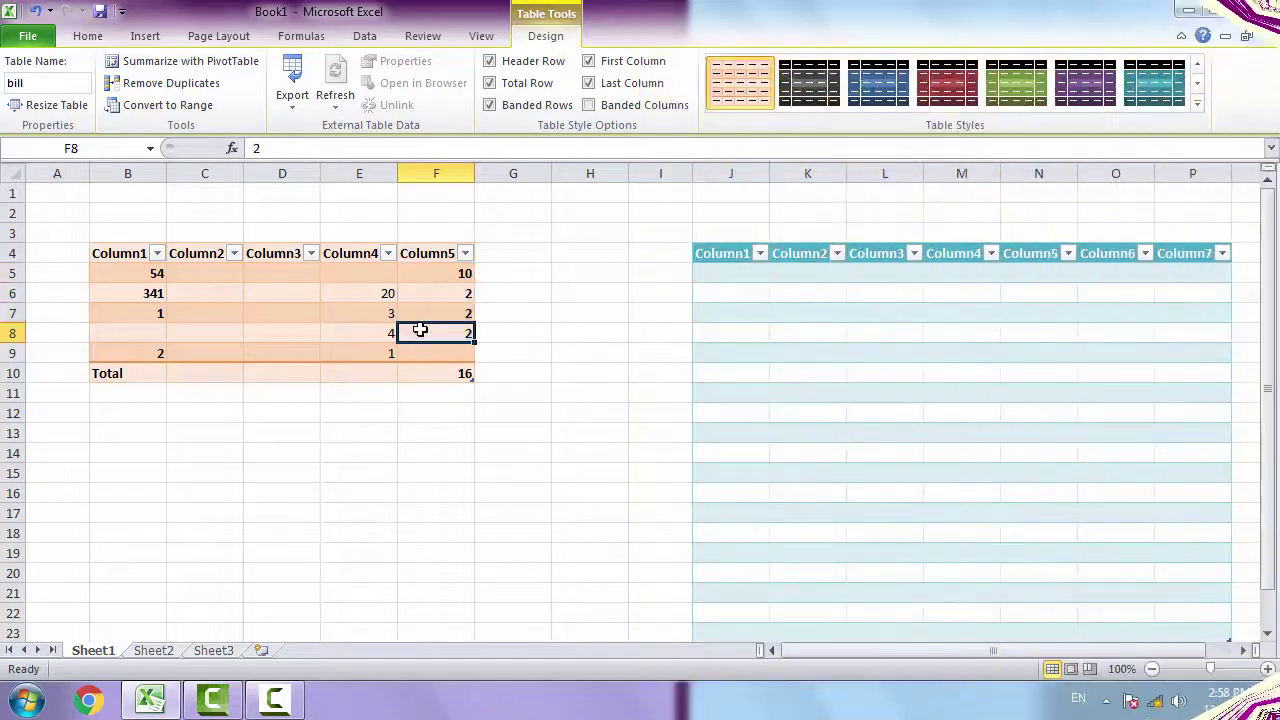
type("0")
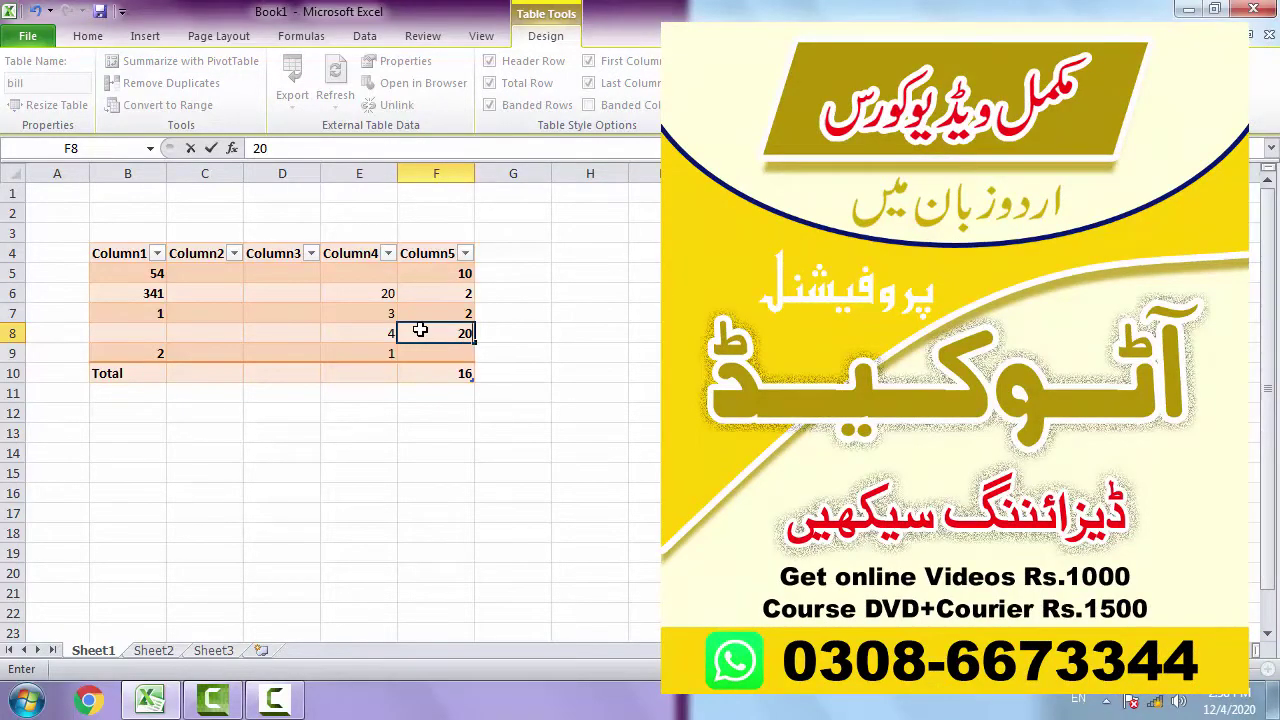
key("Return")
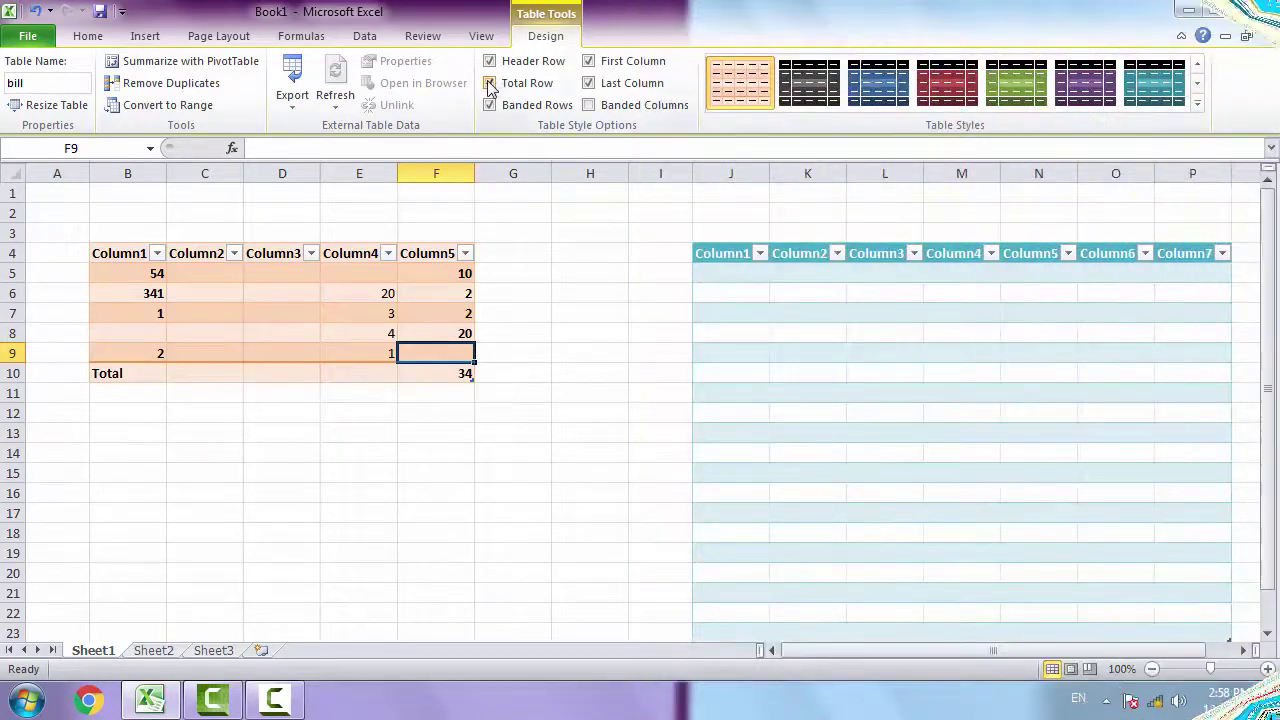
left_click(490, 85)
left_click(431, 313)
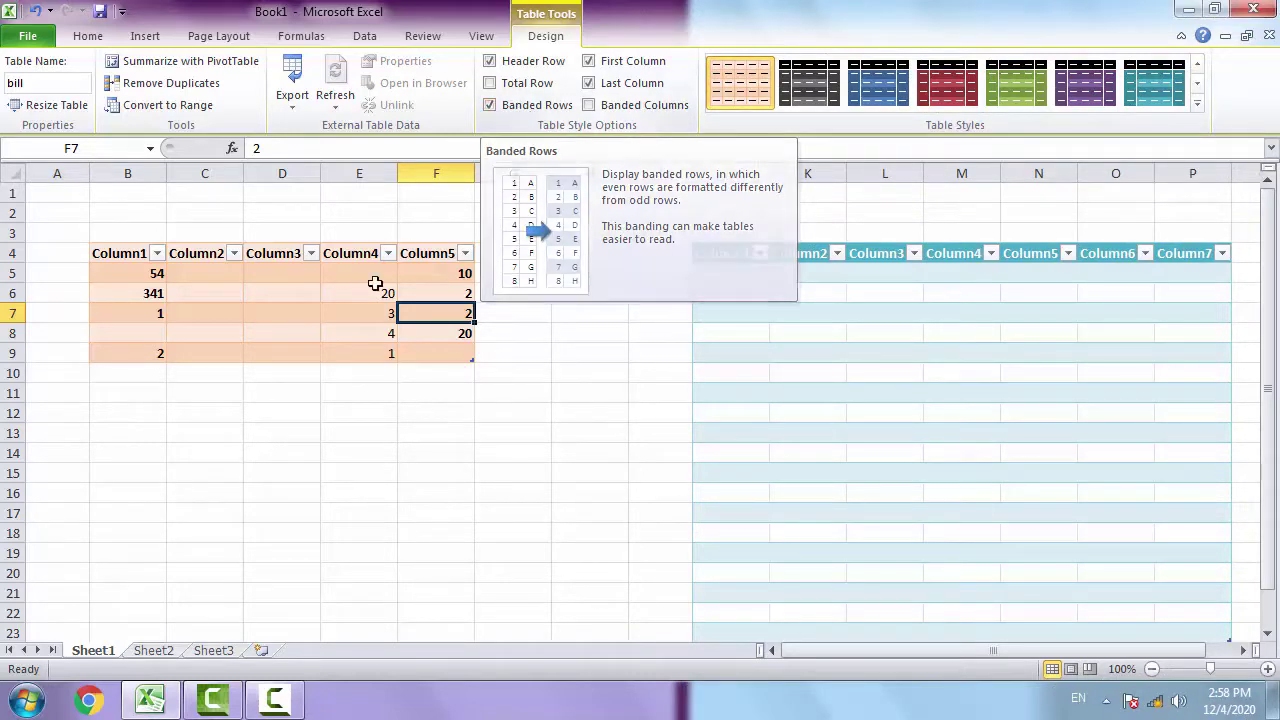
Stretch the bill table from row 9 down to row 17 so it spans B4:F17
left_click_drag(300, 335, 300, 322)
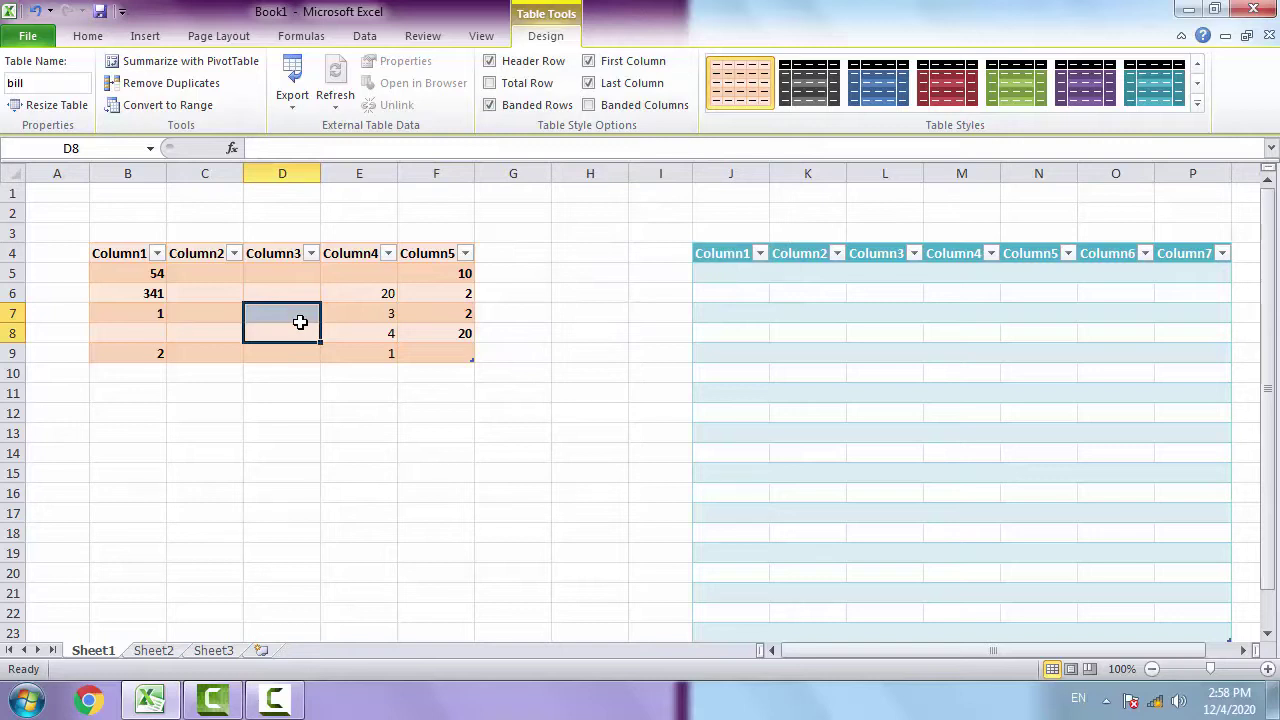
left_click_drag(196, 308, 293, 306)
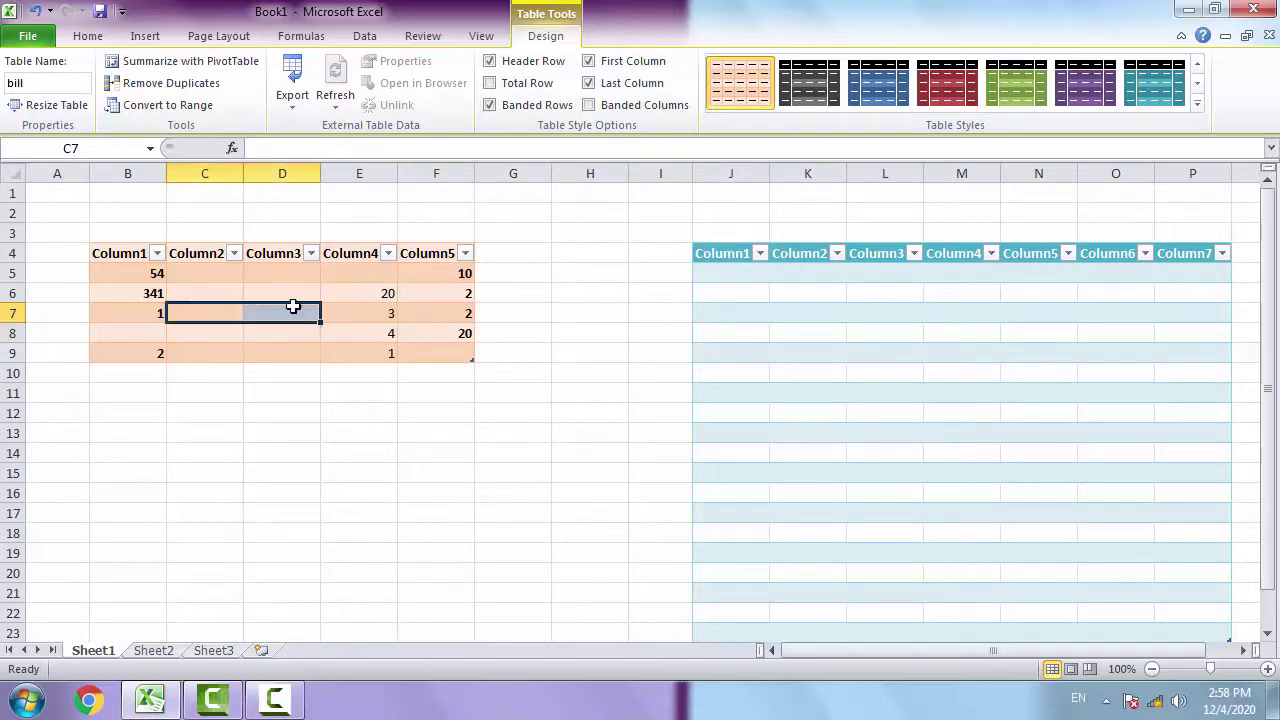
left_click_drag(198, 334, 291, 332)
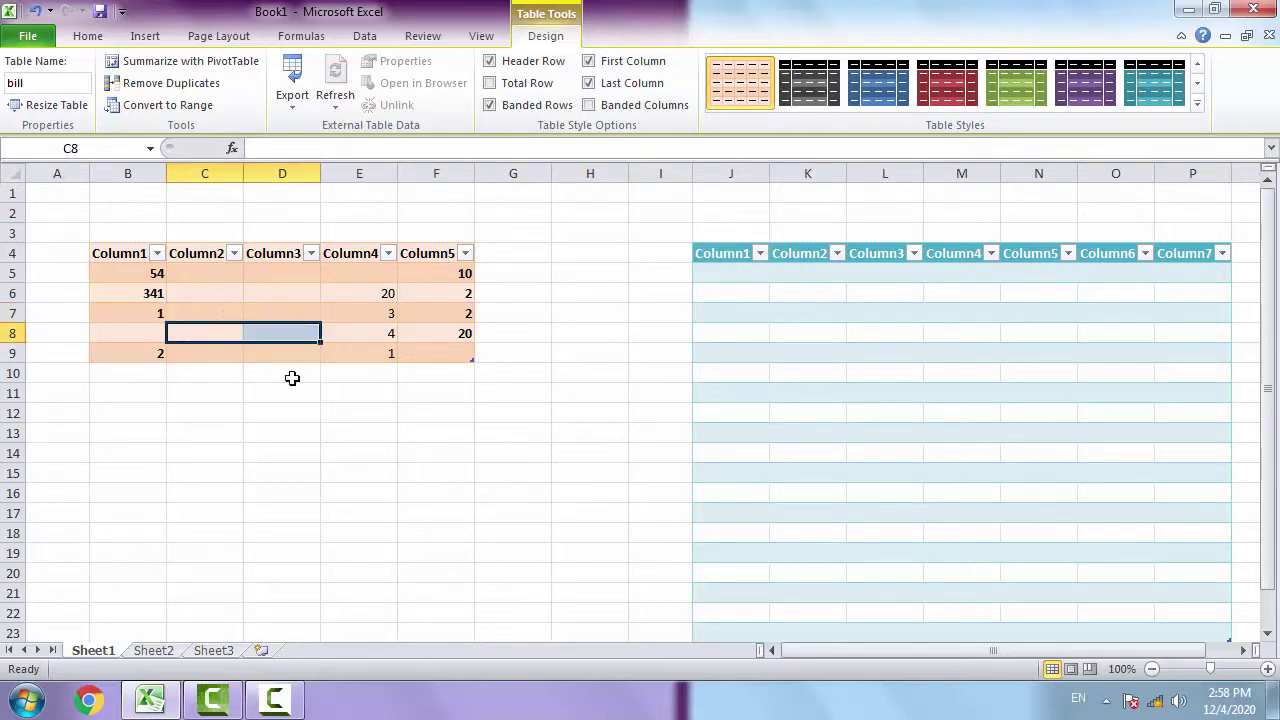
left_click(316, 294)
left_click(347, 314)
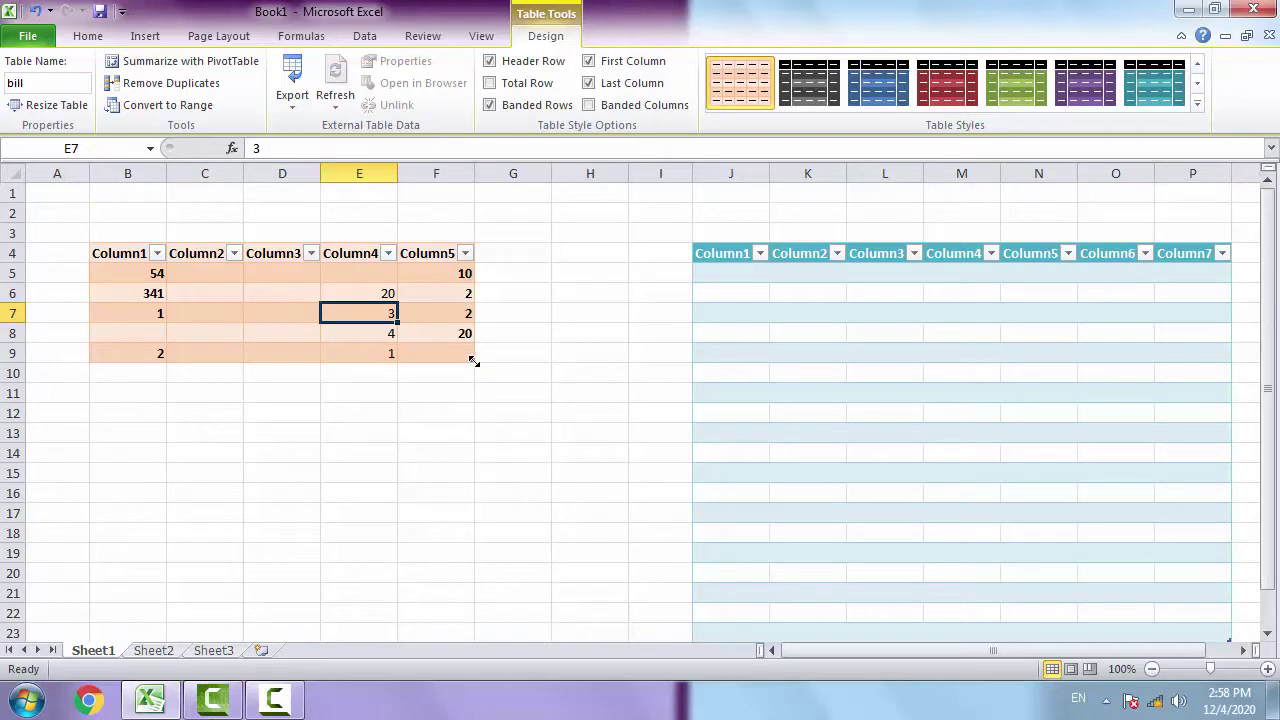
left_click_drag(473, 361, 465, 515)
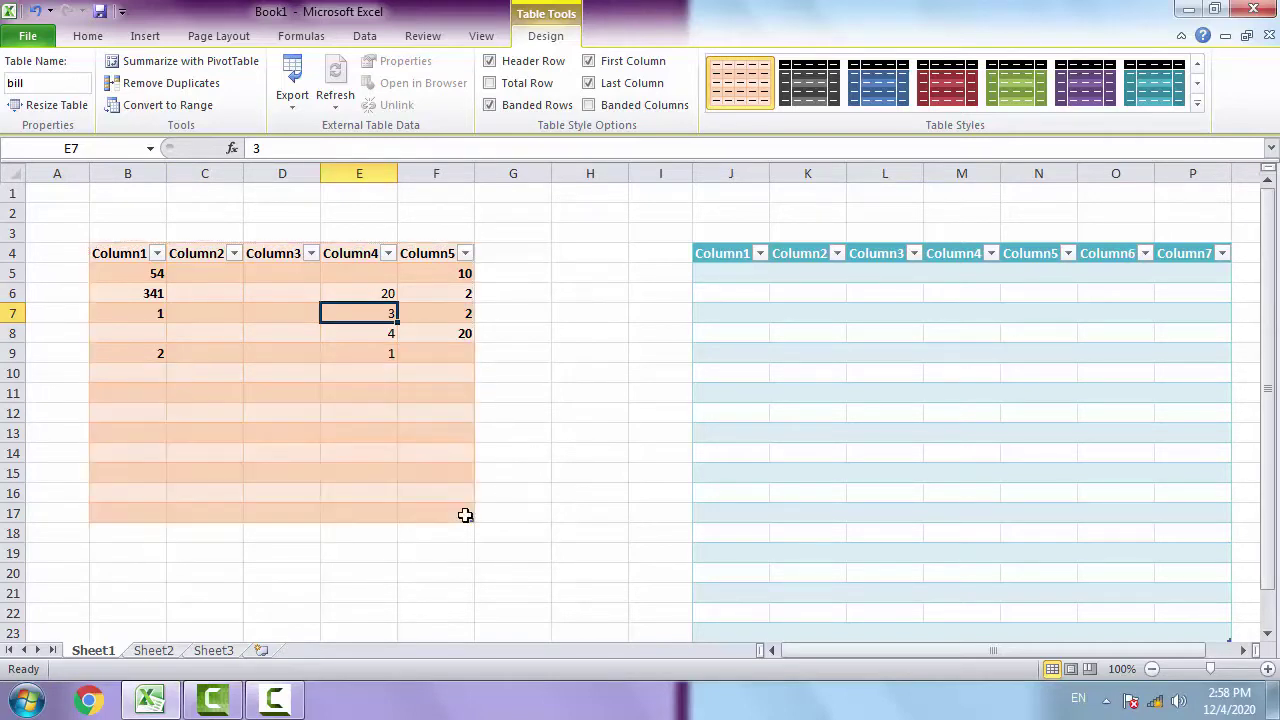
left_click(321, 441)
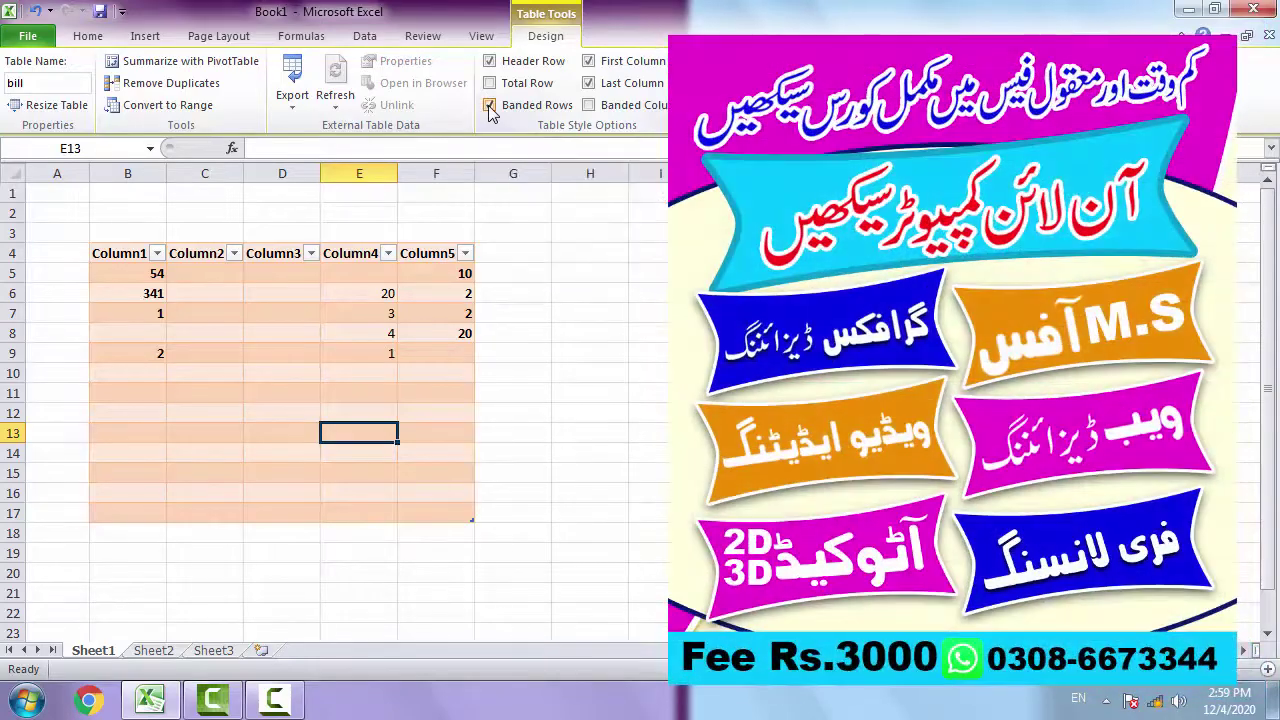
Uncheck both Banded Rows and Banded Columns after briefly trying column banding instead
left_click(489, 106)
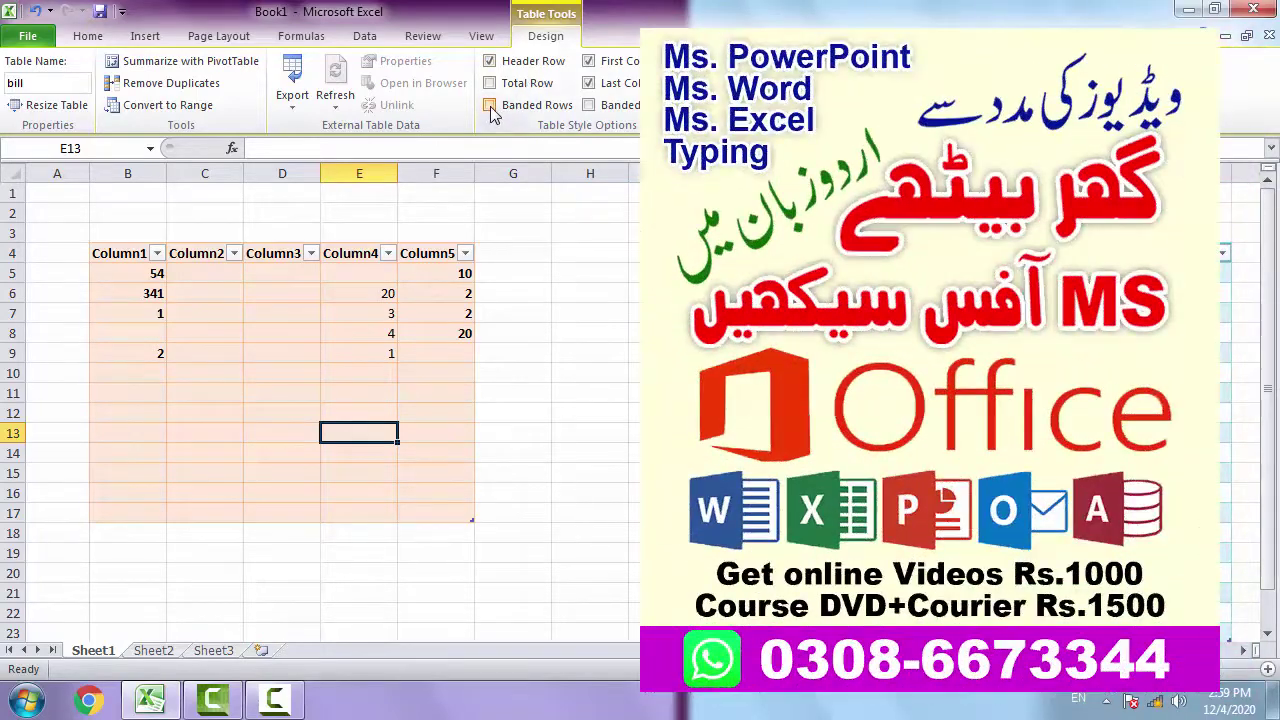
left_click(490, 106)
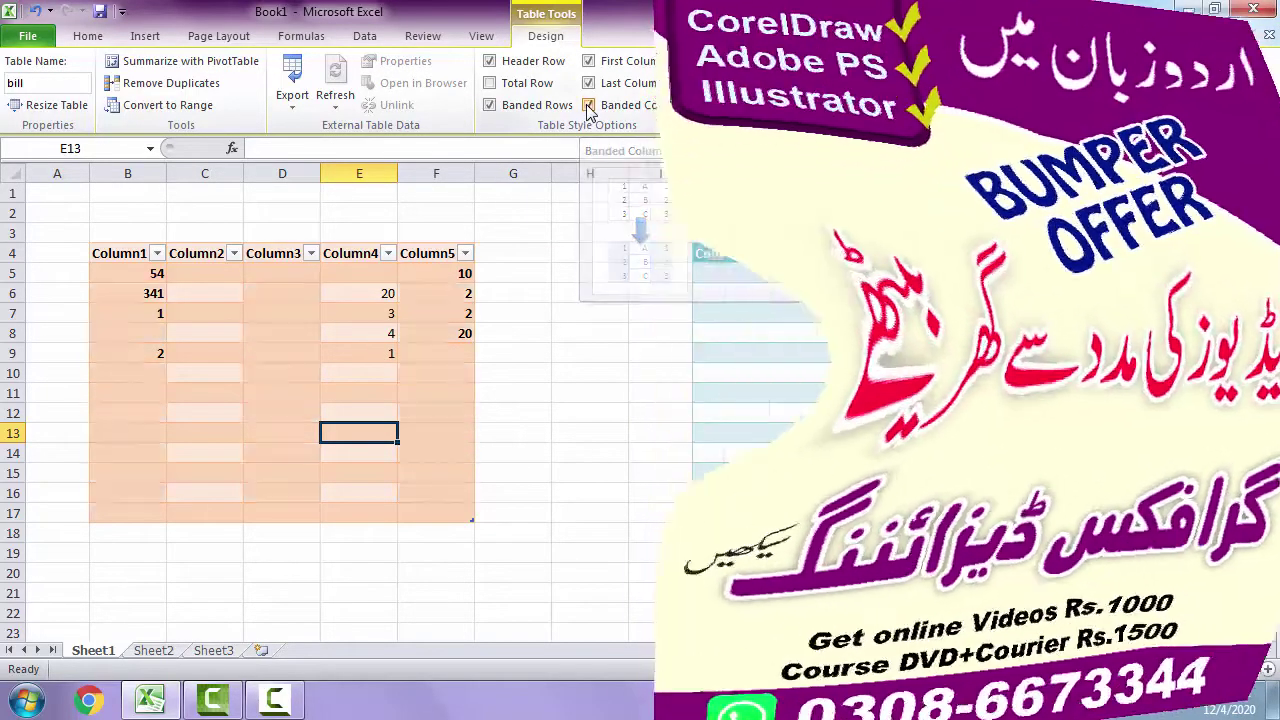
left_click(589, 106)
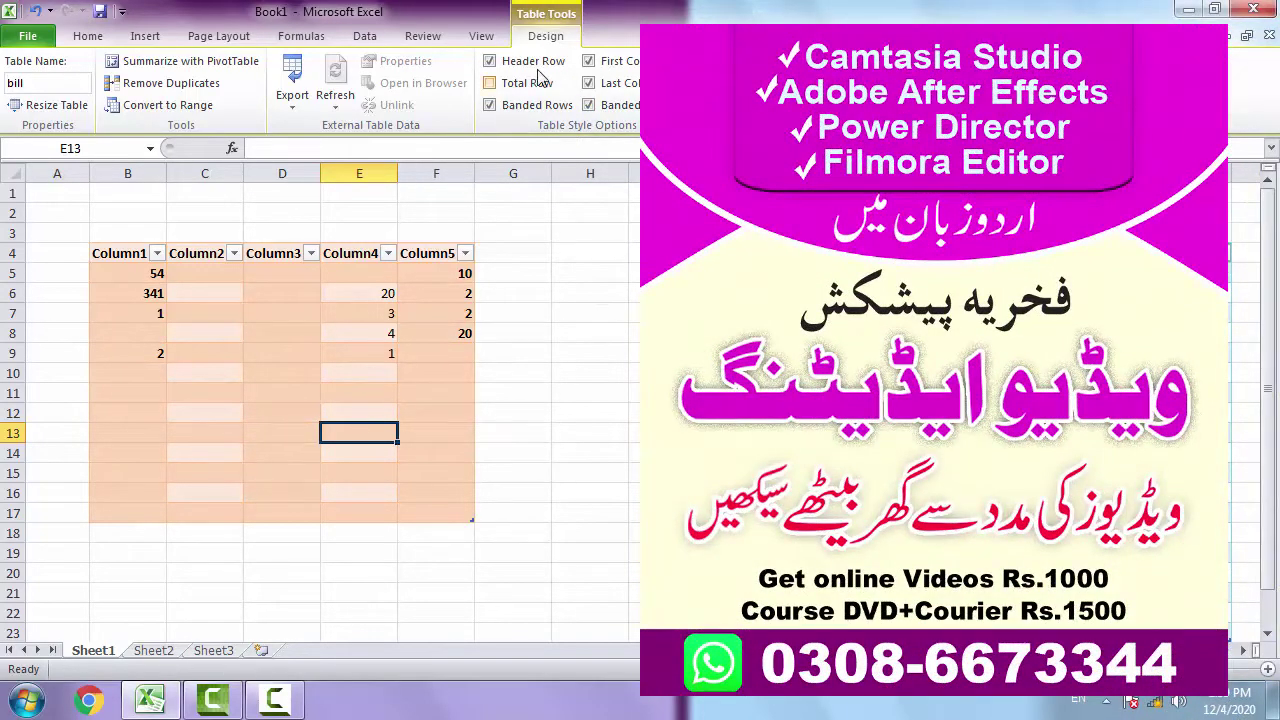
left_click(488, 107)
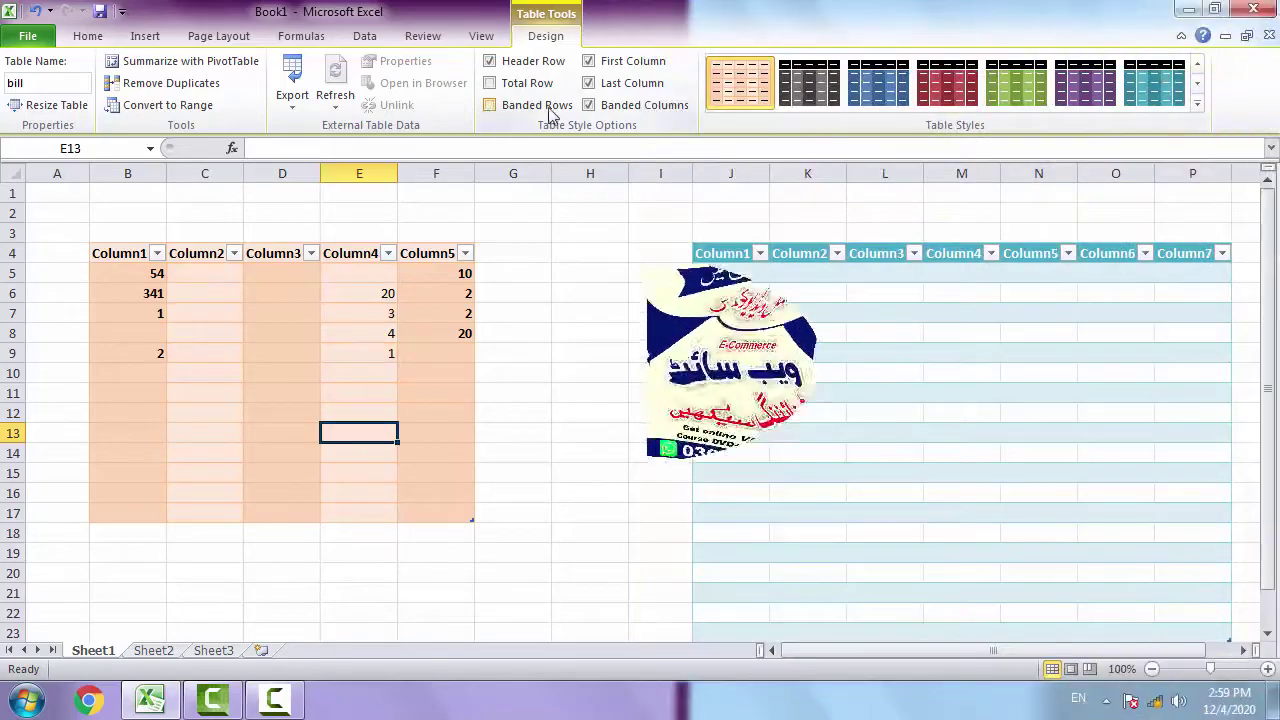
left_click(589, 106)
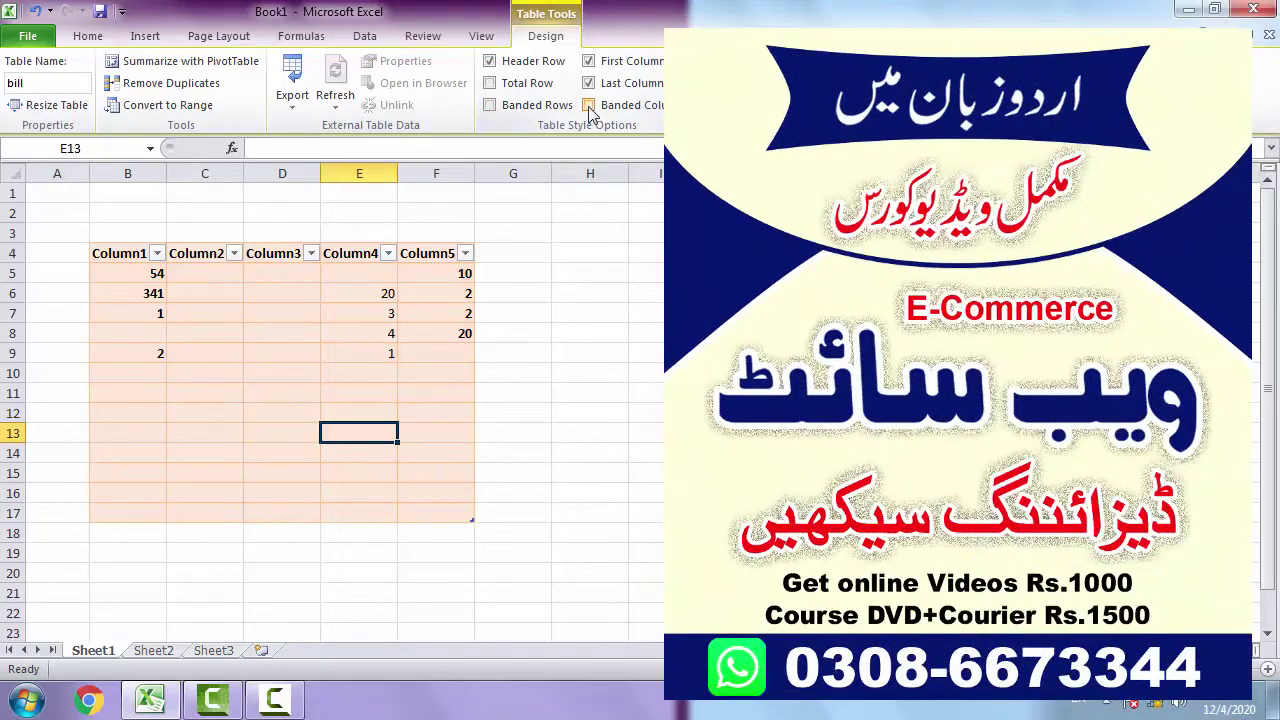